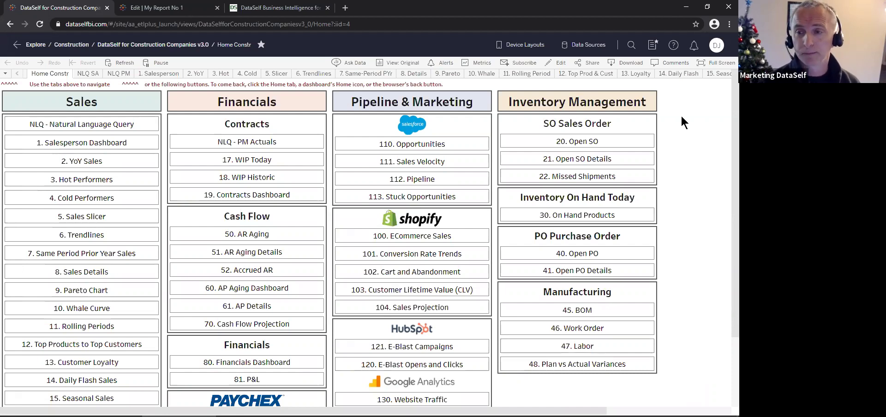
Step: Open the YoY Sales dashboard and reduce the browser zoom to 80% so the whole dashboard and its filters fit
{"action": "left_click", "coordinate": [729, 24]}
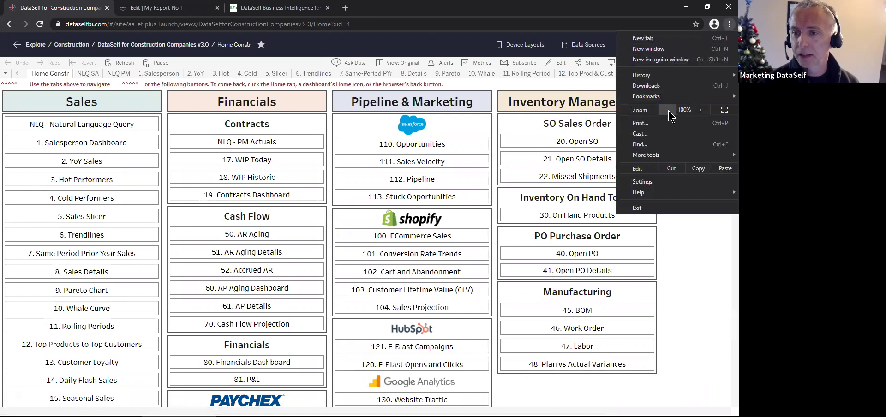
{"action": "key", "text": "ctrl+minus"}
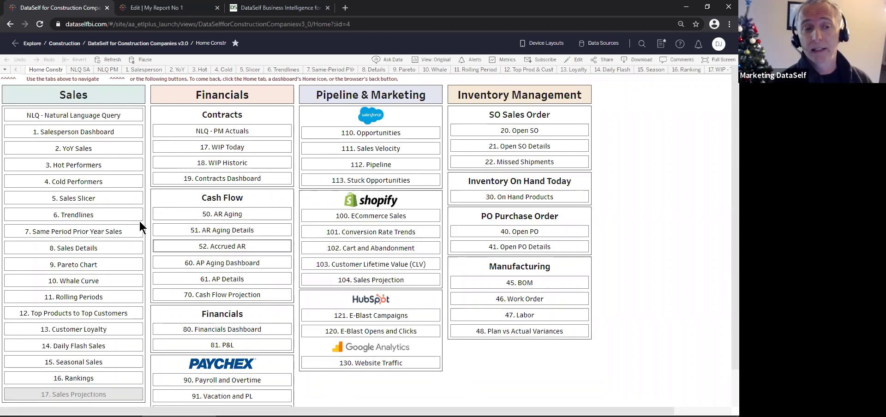
{"action": "left_click", "coordinate": [83, 150]}
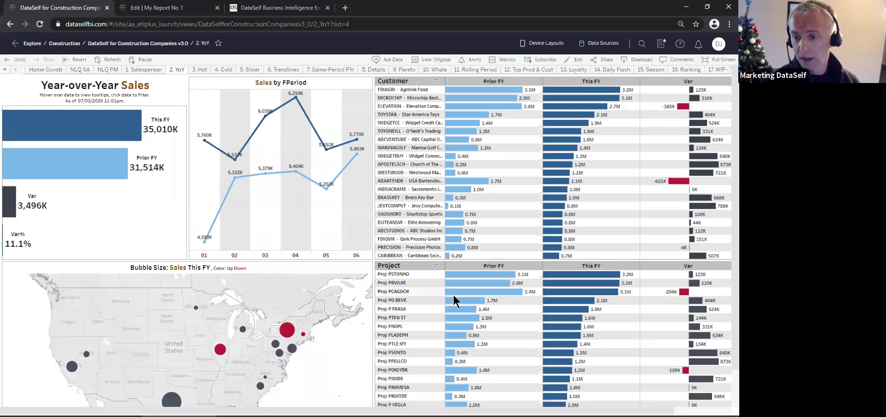
{"action": "left_click_drag", "start_coordinate": [337, 410], "coordinate": [394, 410]}
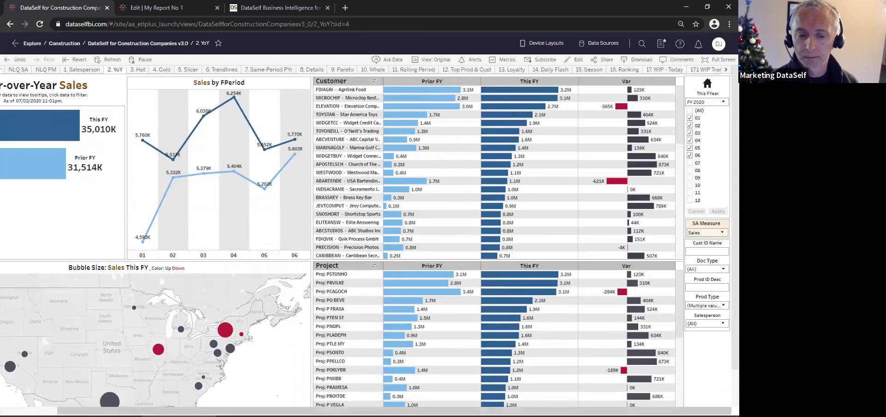
{"action": "left_click_drag", "start_coordinate": [392, 410], "coordinate": [335, 410]}
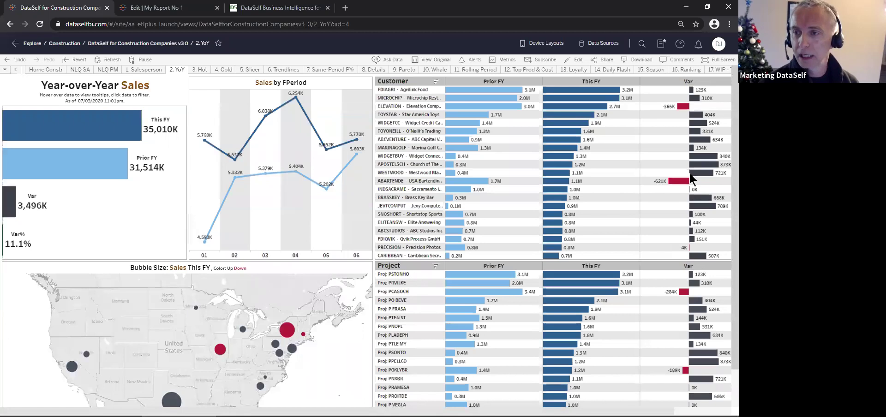
{"action": "left_click", "coordinate": [729, 24]}
{"action": "left_click", "coordinate": [666, 110]}
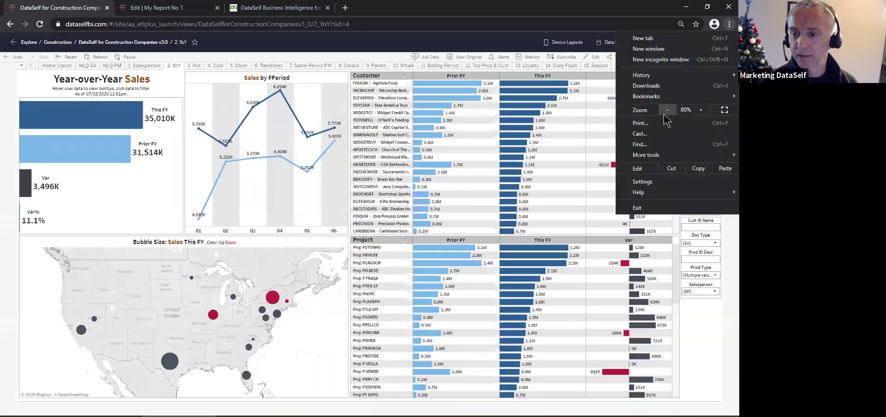
{"action": "left_click", "coordinate": [620, 12]}
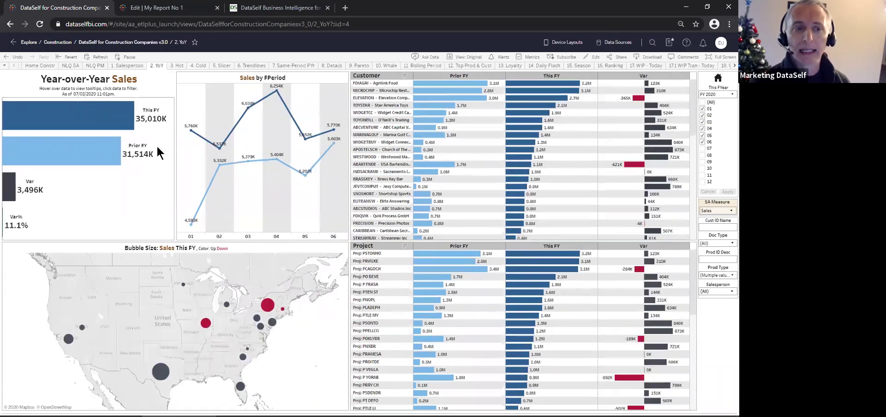
Step: Examine the year-over-year sales totals, fiscal period trend, state bubble map, and the customer and project comparisons
{"action": "mouse_move", "coordinate": [102, 110]}
{"action": "mouse_move", "coordinate": [94, 159]}
{"action": "mouse_move", "coordinate": [36, 197]}
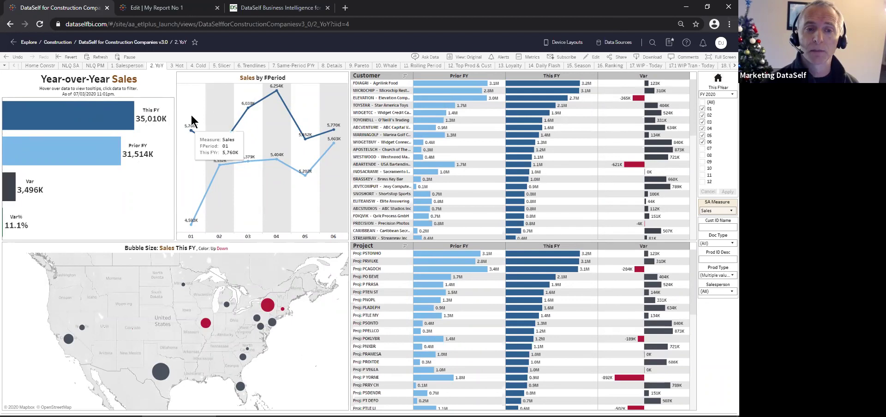
{"action": "mouse_move", "coordinate": [265, 105]}
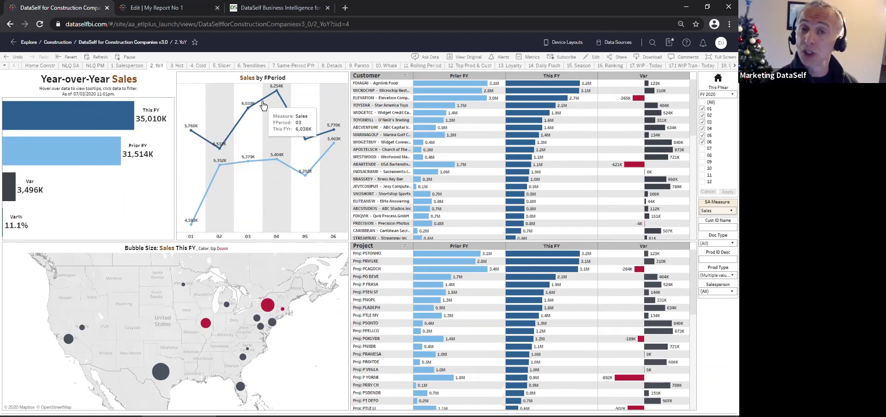
{"action": "mouse_move", "coordinate": [129, 121]}
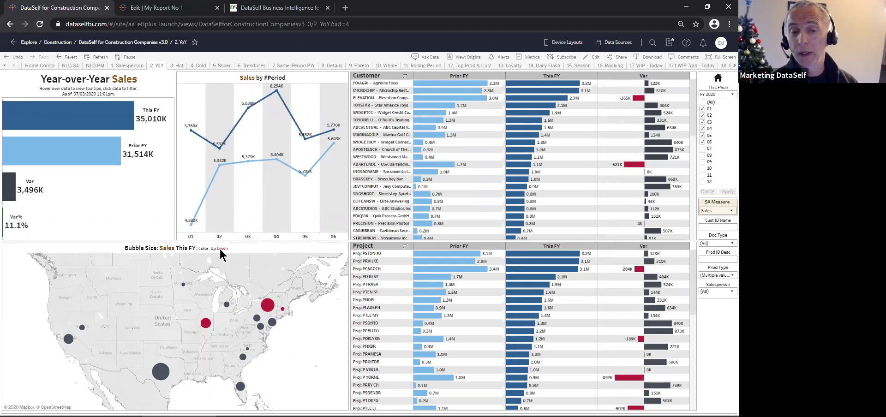
{"action": "mouse_move", "coordinate": [160, 375]}
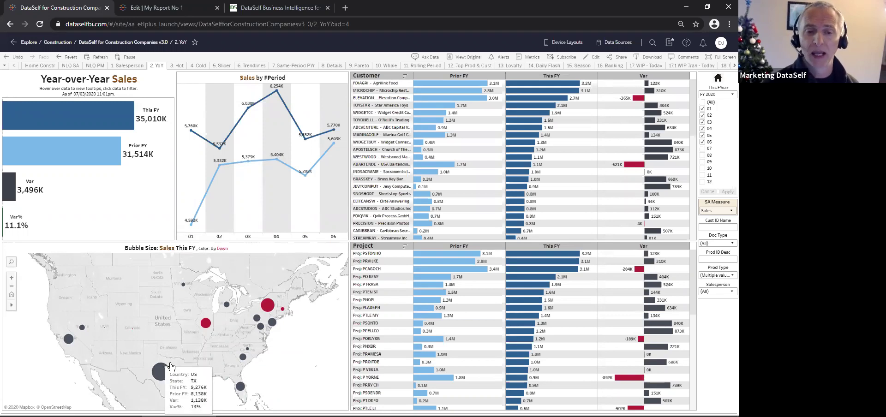
{"action": "mouse_move", "coordinate": [204, 328]}
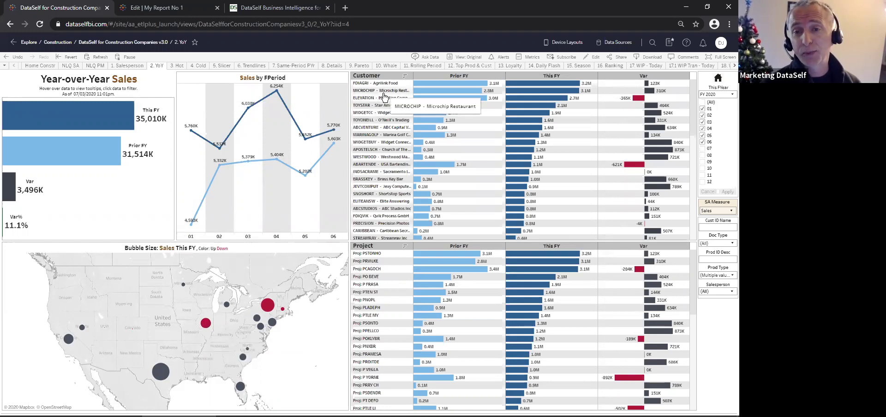
{"action": "mouse_move", "coordinate": [562, 115]}
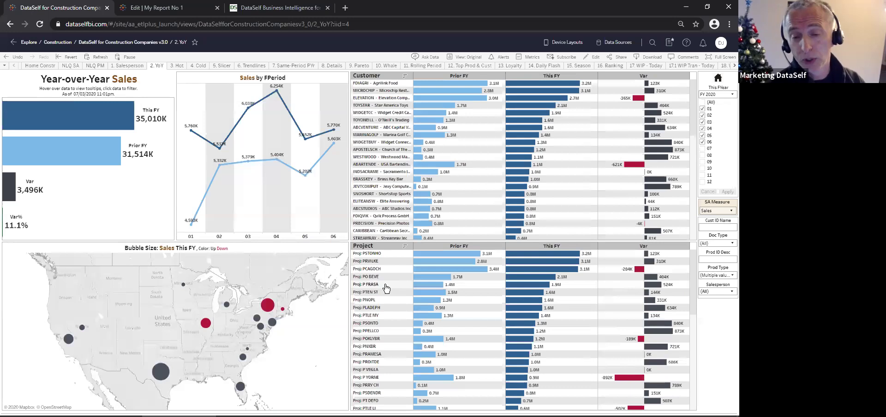
{"action": "mouse_move", "coordinate": [446, 271]}
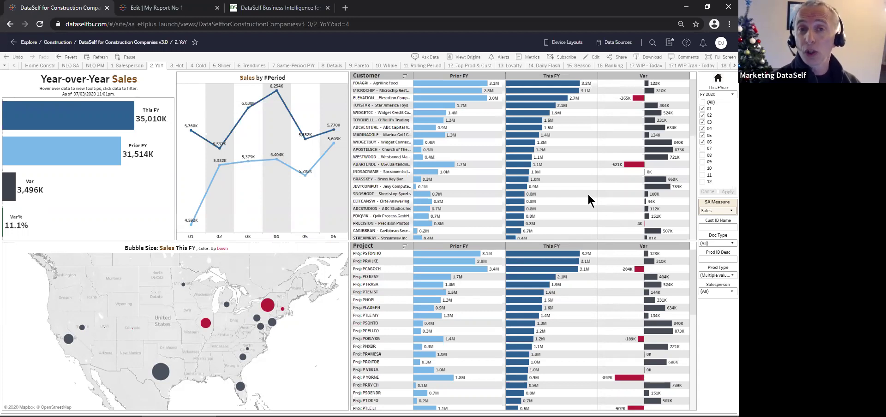
Step: Apply all twelve fiscal periods to the year-over-year dashboard, inspect the totals and trend chart, and undo the filter change
{"action": "left_click", "coordinate": [702, 103]}
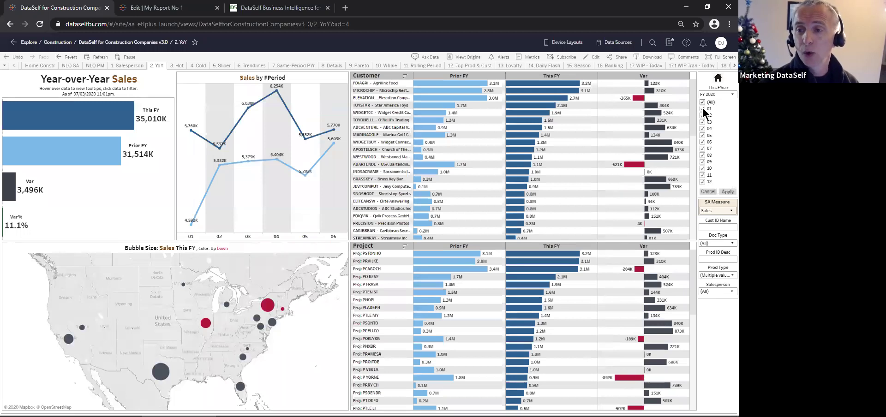
{"action": "left_click", "coordinate": [727, 191]}
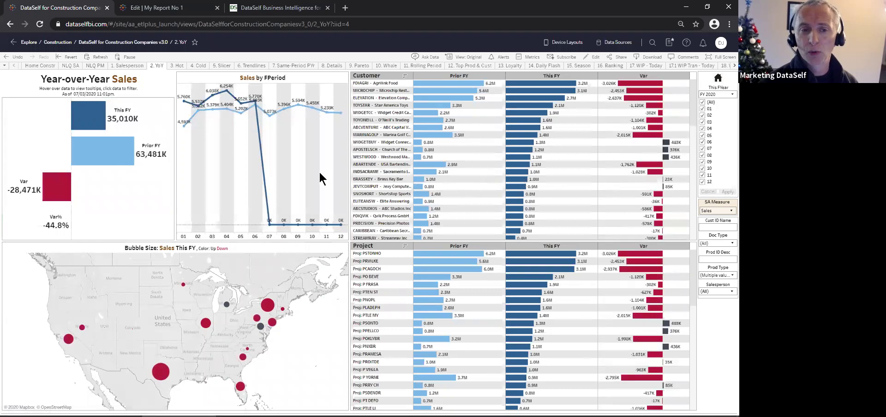
{"action": "mouse_move", "coordinate": [202, 121]}
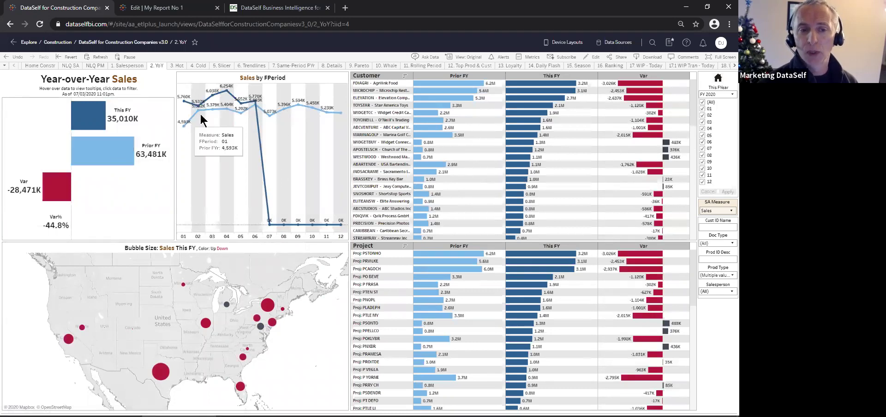
{"action": "mouse_move", "coordinate": [92, 133]}
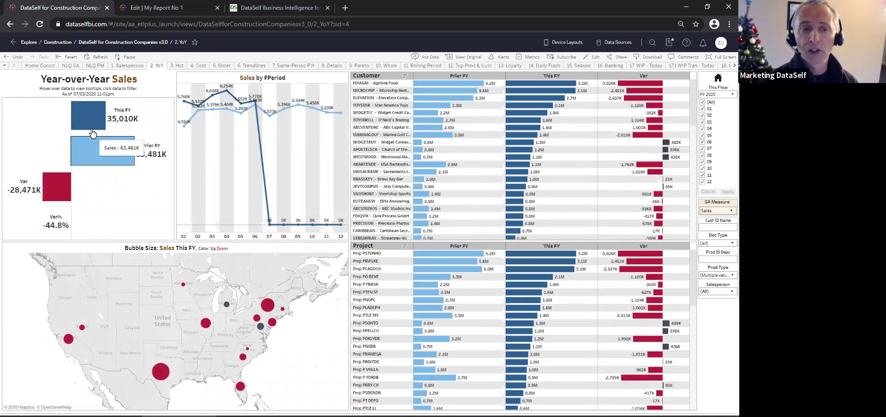
{"action": "mouse_move", "coordinate": [260, 99]}
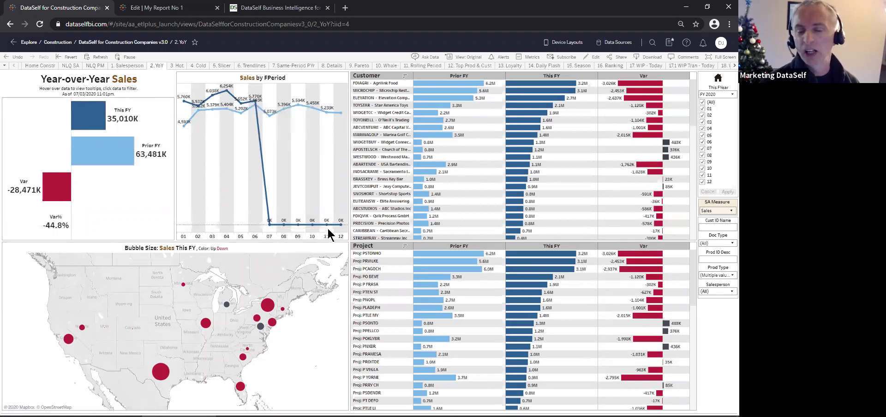
{"action": "mouse_move", "coordinate": [330, 228]}
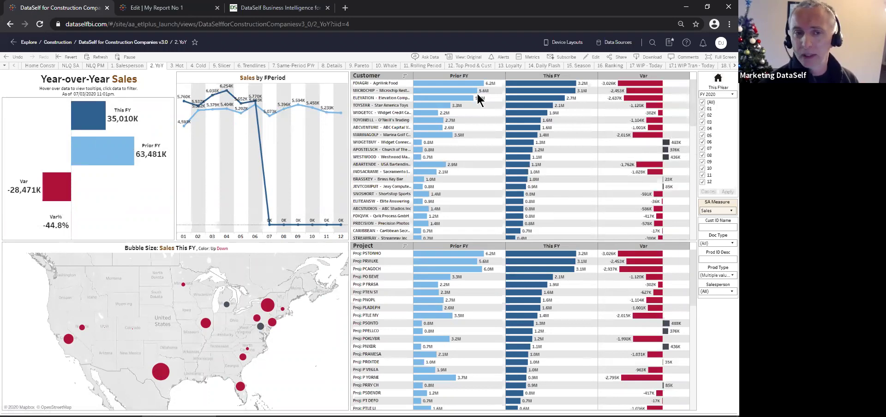
{"action": "left_click", "coordinate": [17, 56]}
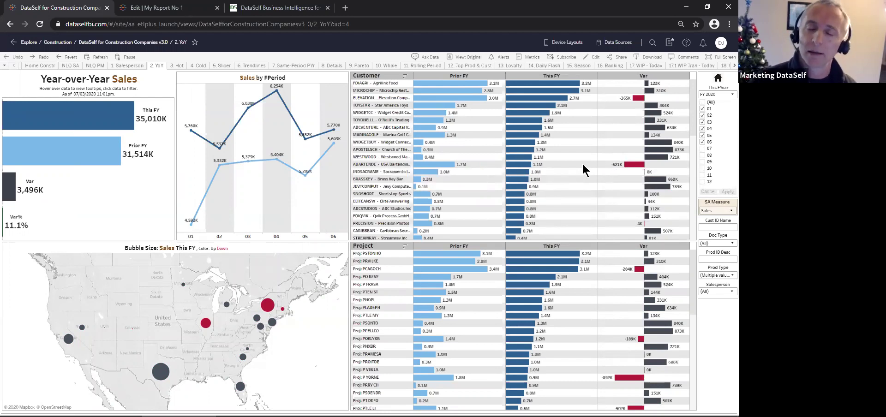
Step: Filter the dashboard by the ABARTENDE customer, and switch the filter to the negative variance bars of ELEVATION and ABARTENDE
{"action": "left_click", "coordinate": [363, 166]}
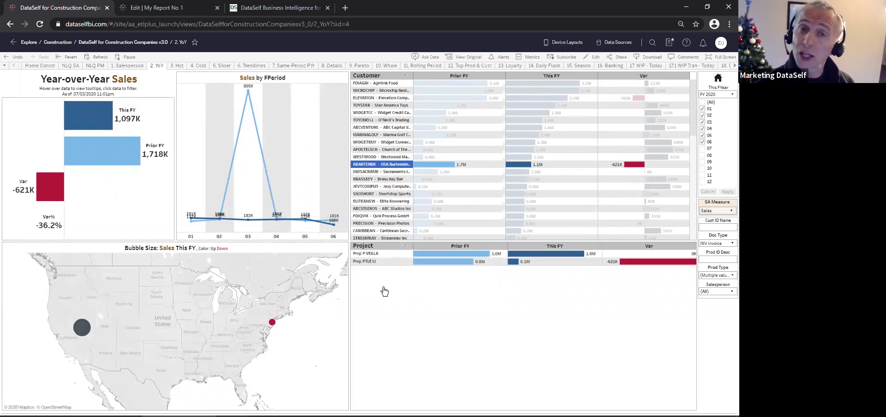
{"action": "left_click", "coordinate": [611, 182]}
{"action": "left_click_drag", "start_coordinate": [596, 181], "coordinate": [646, 92]}
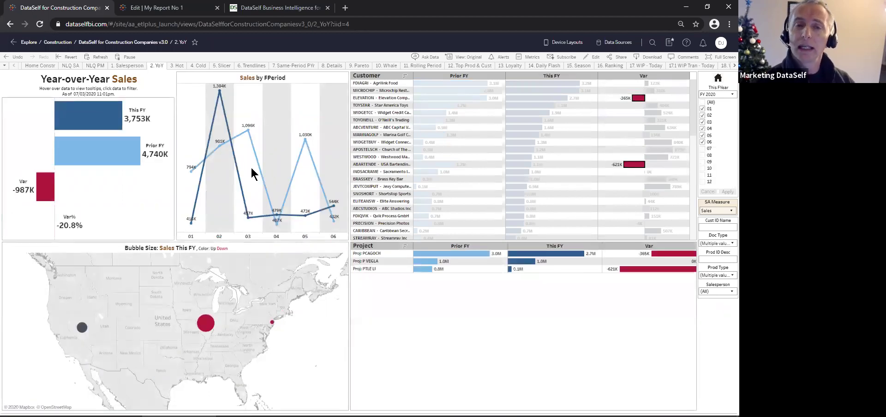
{"action": "mouse_move", "coordinate": [117, 157]}
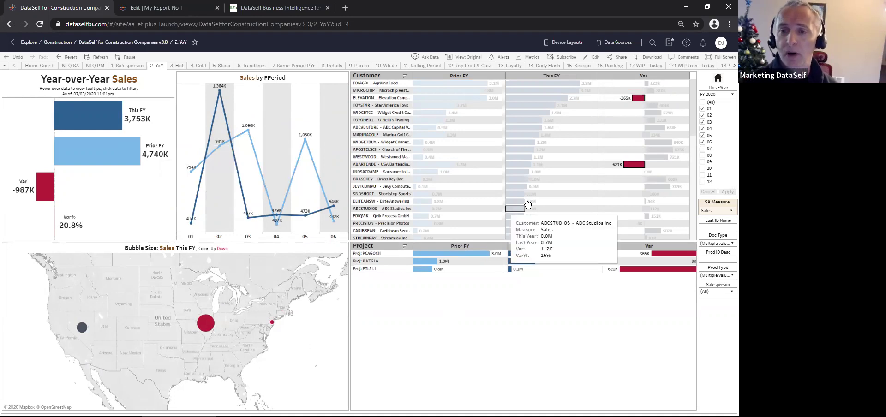
Step: Show the underlying sales transactions for the two selected customer variances and clear the selection
{"action": "mouse_move", "coordinate": [637, 104]}
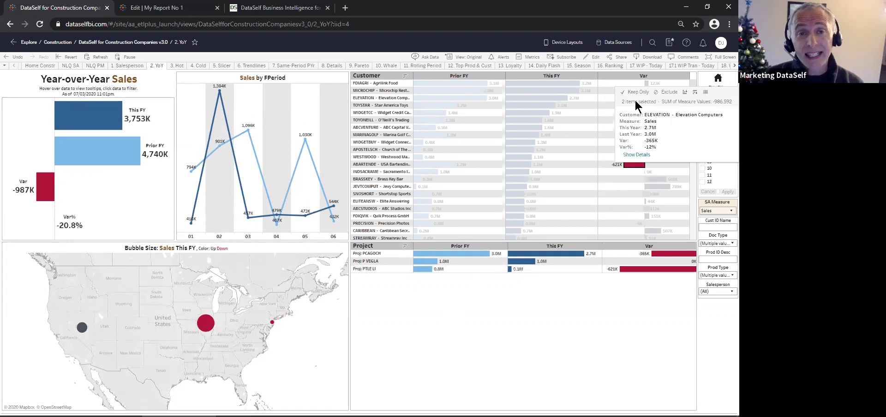
{"action": "left_click", "coordinate": [638, 155]}
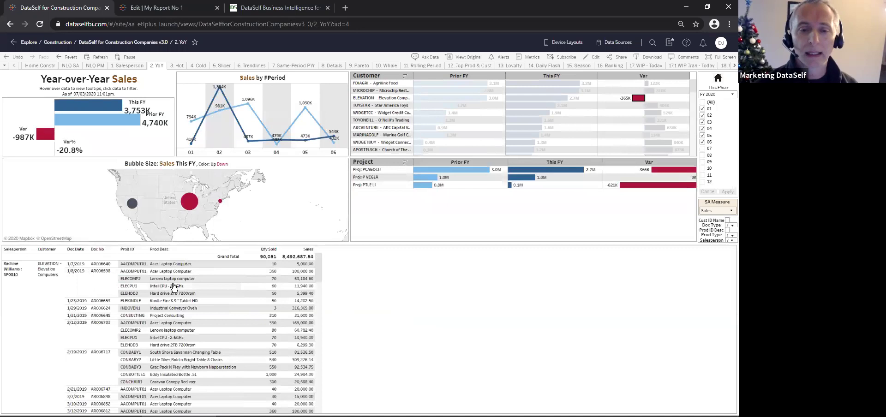
{"action": "left_click", "coordinate": [621, 123]}
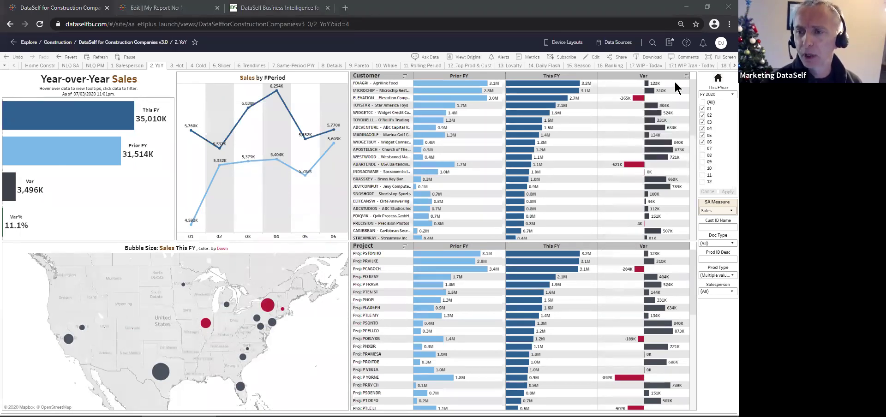
Step: View the customer sales Rankings dashboard and the sales Trendlines dashboard, opening each from the home page
{"action": "left_click", "coordinate": [718, 80]}
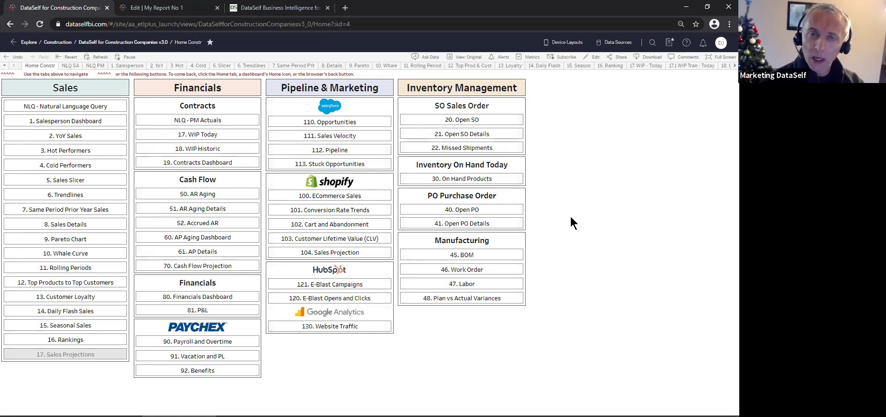
{"action": "left_click", "coordinate": [75, 345]}
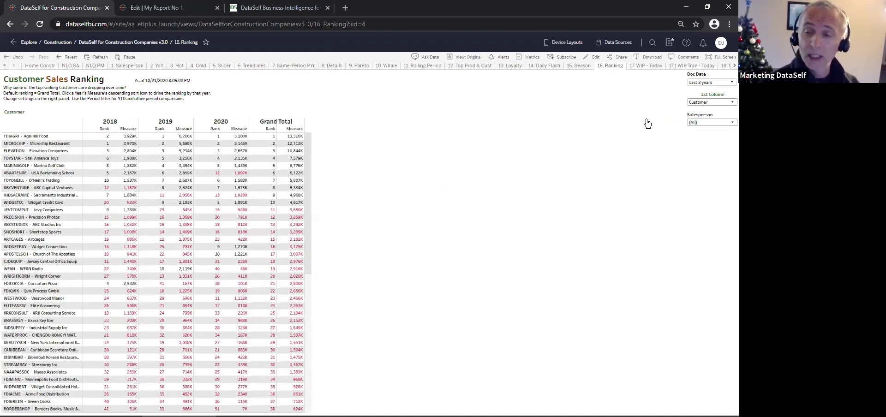
{"action": "left_click", "coordinate": [37, 69]}
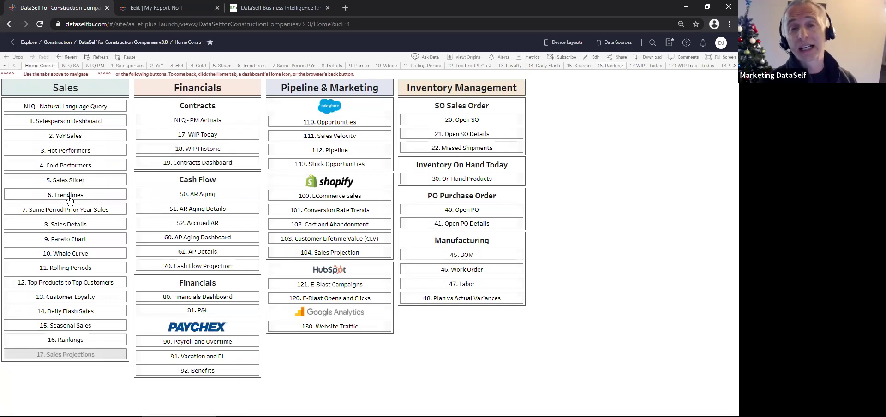
{"action": "left_click", "coordinate": [69, 197]}
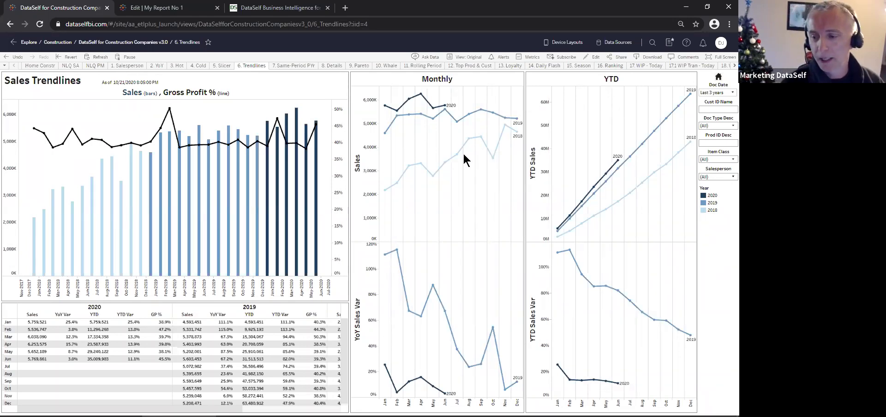
Step: Open the WIP Historic report from the home page and examine its Under/Over Bill and Contract Orig columns
{"action": "left_click", "coordinate": [37, 65]}
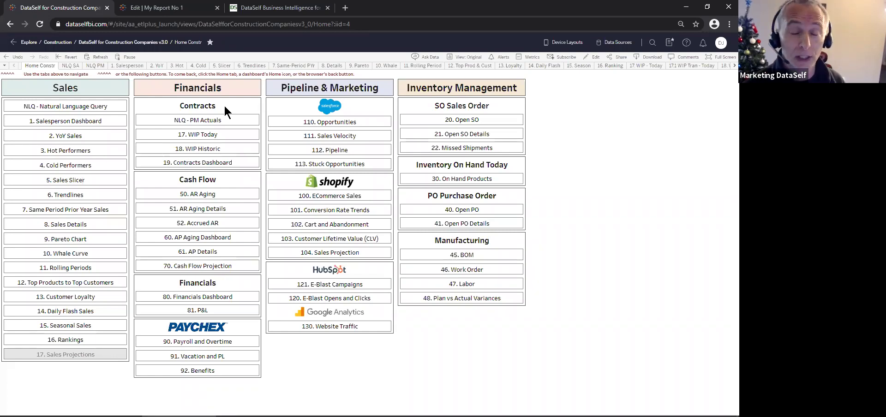
{"action": "left_click", "coordinate": [208, 150]}
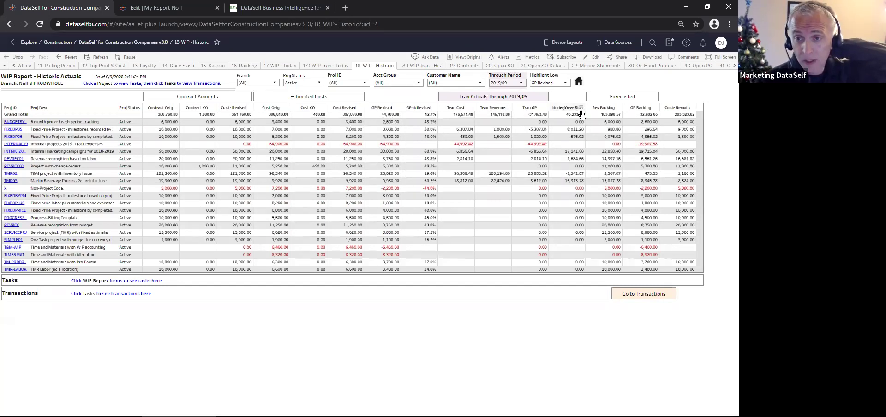
{"action": "mouse_move", "coordinate": [580, 124]}
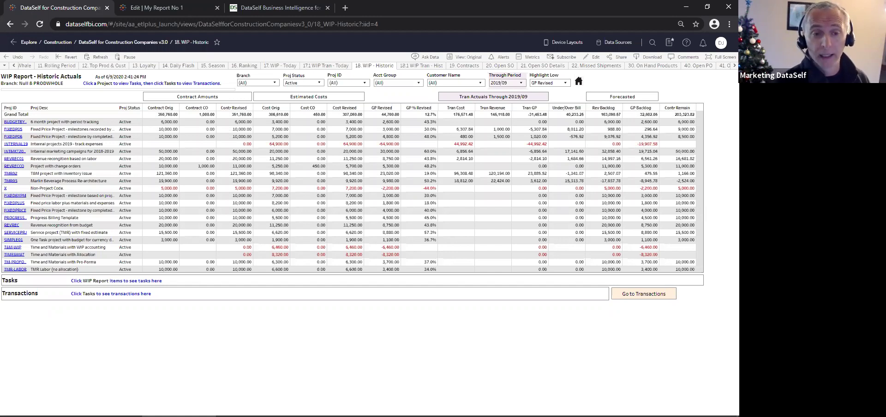
{"action": "mouse_move", "coordinate": [154, 133]}
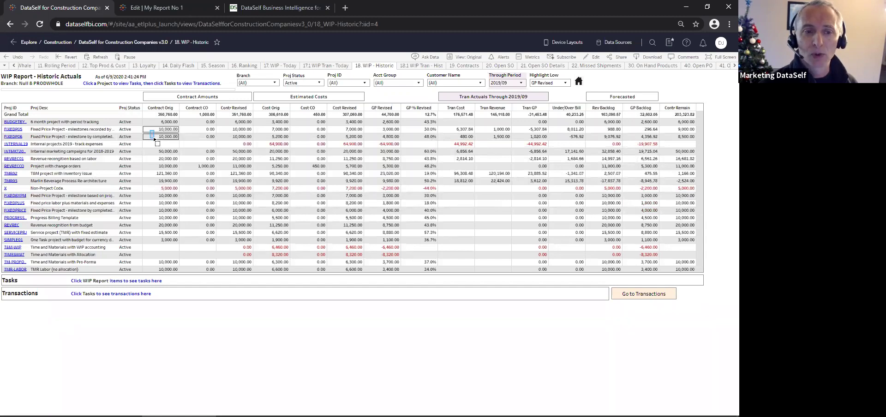
Step: Drill from the original contract amounts of FIXEDP05 and FIXEDP06 into their tasks, and open the full transaction list for FIXEDP05
{"action": "left_click_drag", "start_coordinate": [154, 138], "coordinate": [154, 139]}
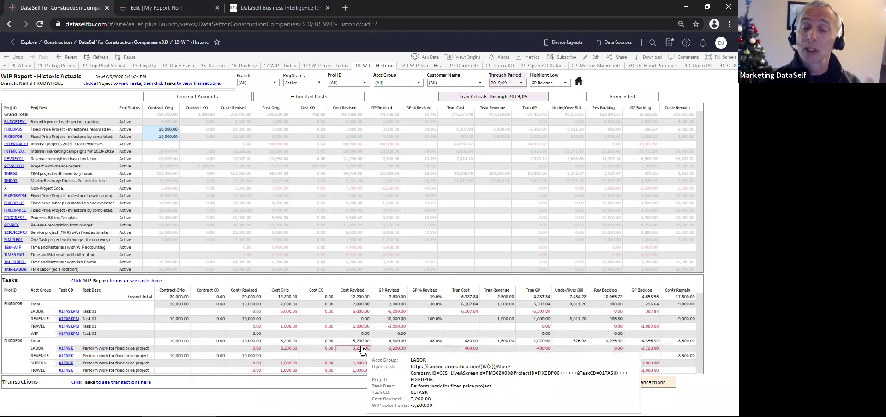
{"action": "left_click", "coordinate": [39, 320]}
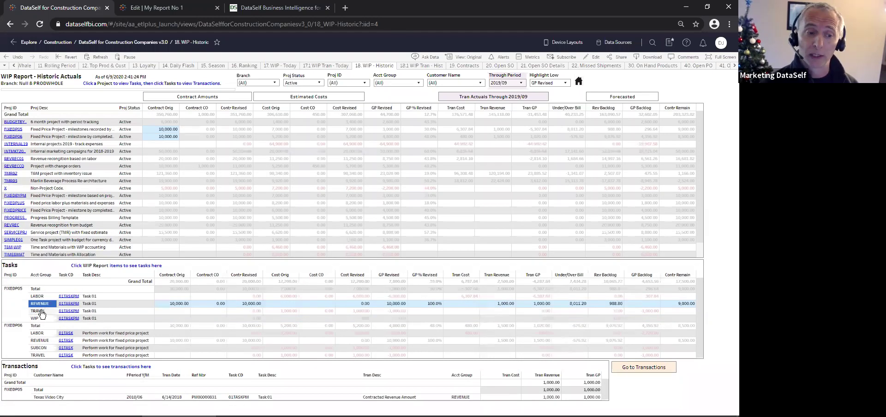
{"action": "left_click", "coordinate": [8, 308]}
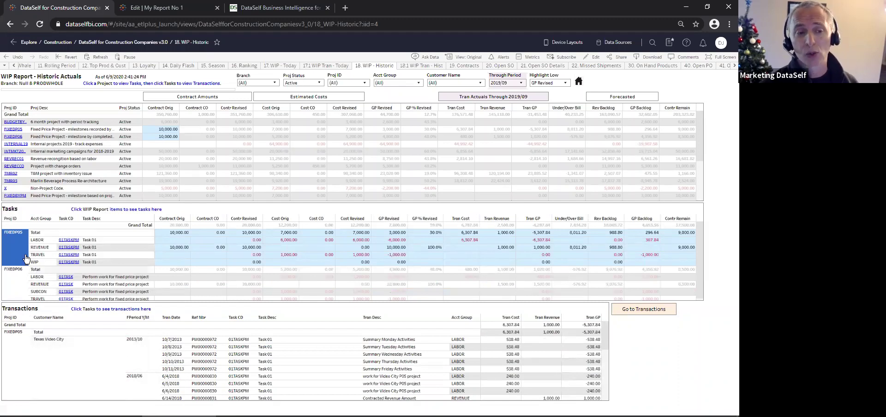
{"action": "mouse_move", "coordinate": [490, 386]}
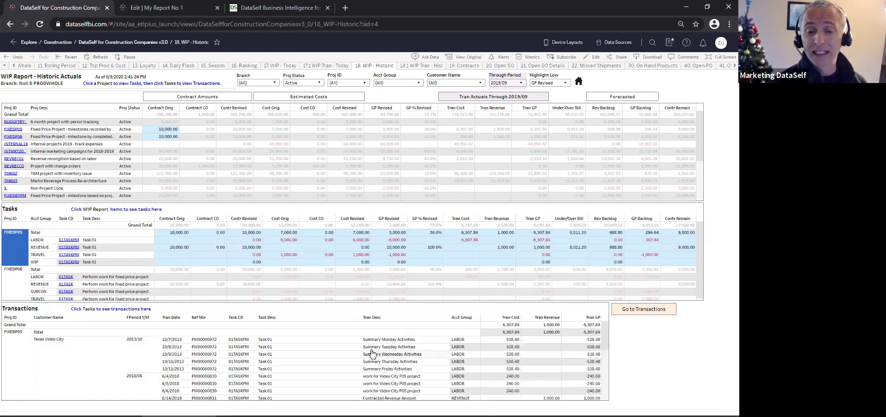
{"action": "left_click", "coordinate": [640, 310]}
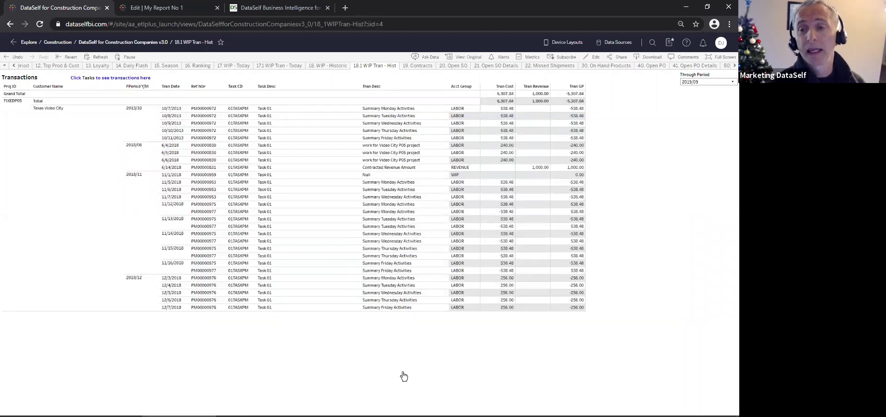
{"action": "mouse_move", "coordinate": [531, 143]}
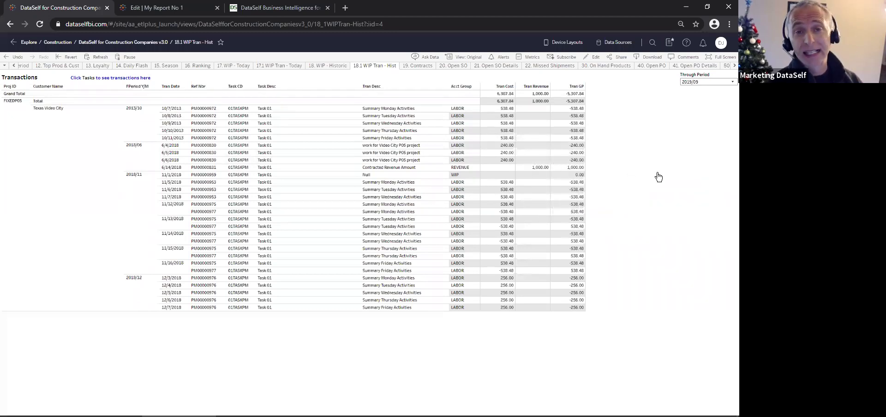
Step: Download the 18.1 WIP Tran - Hist transactions as a crosstab file
{"action": "left_click", "coordinate": [649, 58]}
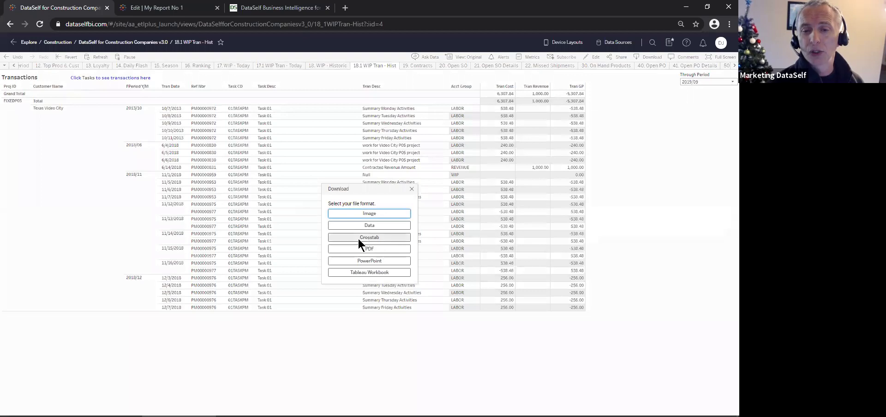
{"action": "left_click", "coordinate": [372, 237]}
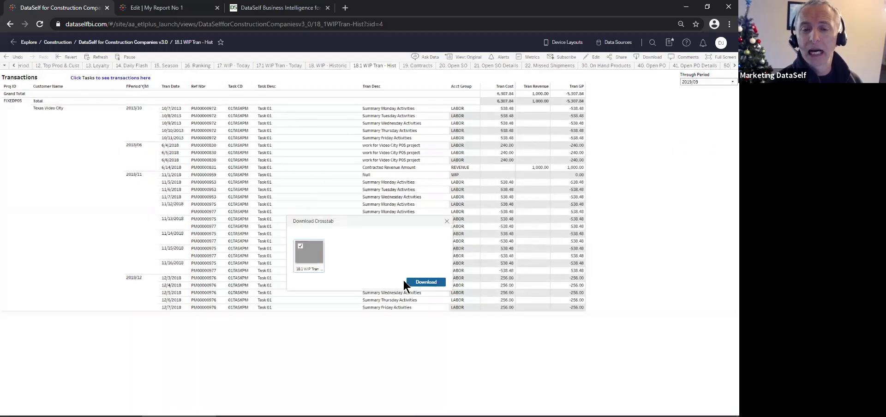
{"action": "left_click", "coordinate": [422, 283]}
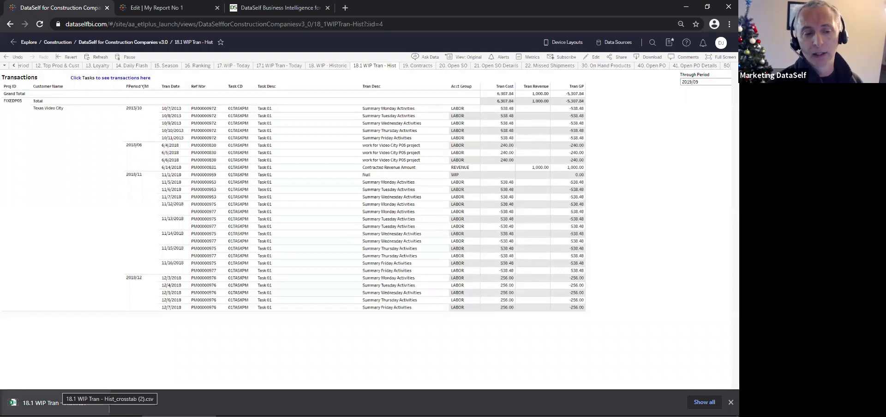
Step: Open the downloaded crosstab in Excel, fit all column widths to their contents, and close the file
{"action": "left_click", "coordinate": [85, 405]}
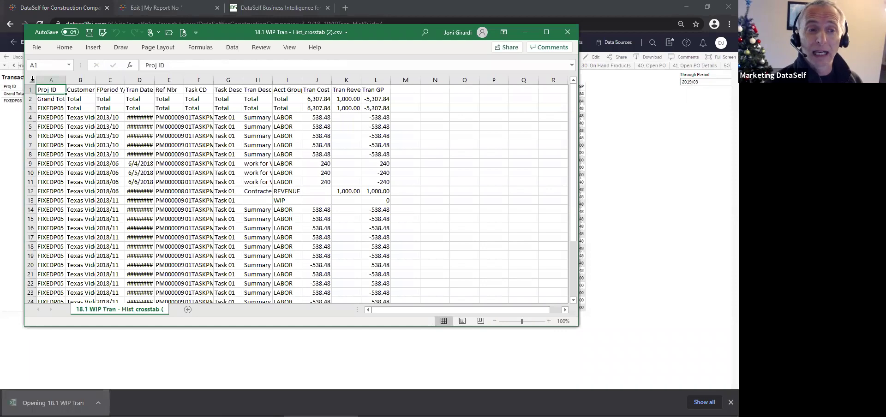
{"action": "left_click", "coordinate": [31, 80]}
{"action": "double_click", "coordinate": [66, 82]}
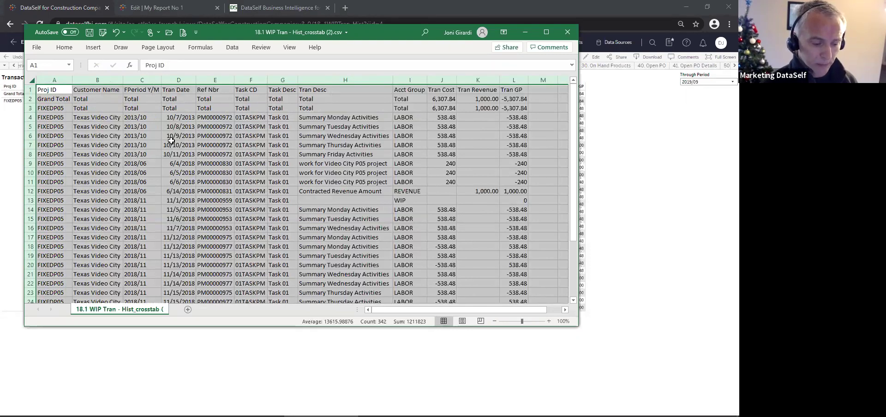
{"action": "left_click", "coordinate": [568, 32]}
{"action": "left_click", "coordinate": [369, 225]}
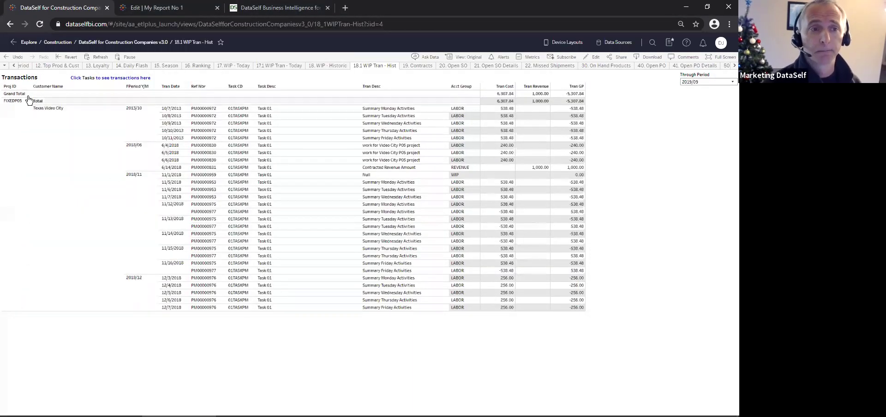
Step: Return to the construction home page and open the Contracts Dashboard
{"action": "left_click", "coordinate": [4, 65]}
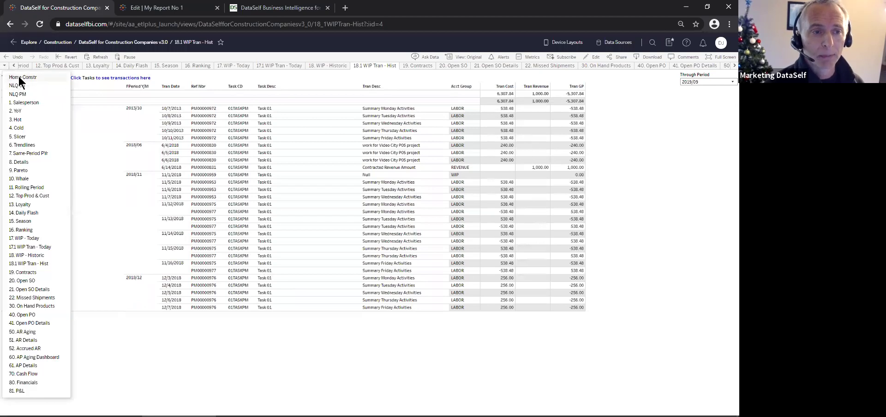
{"action": "left_click", "coordinate": [18, 76]}
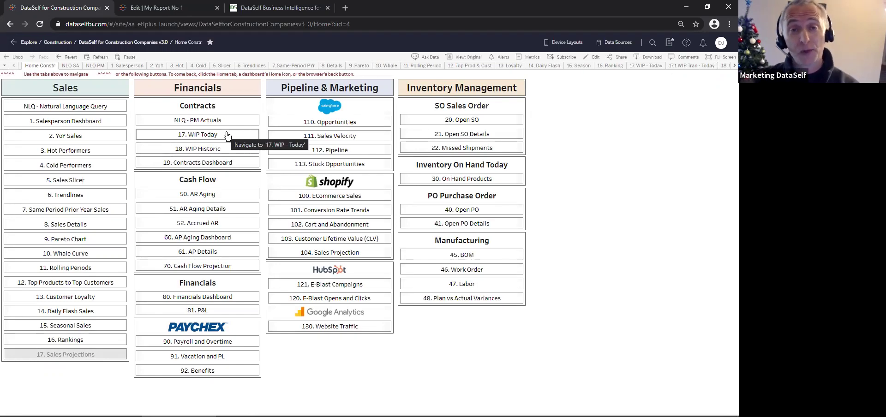
{"action": "left_click", "coordinate": [199, 163]}
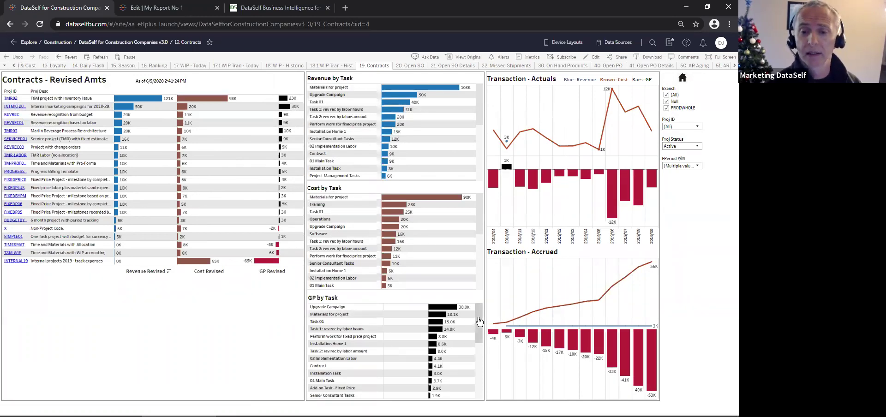
Step: Filter the Contracts dashboard by the Materials for project, Upgrade Campaign and Task 01 revenue bars, and clear the selection
{"action": "left_click_drag", "start_coordinate": [479, 322], "coordinate": [479, 304]}
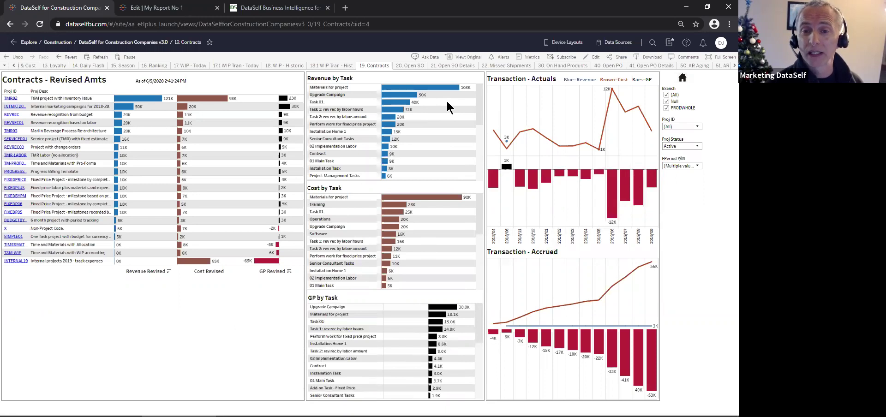
{"action": "left_click_drag", "start_coordinate": [447, 102], "coordinate": [388, 88]}
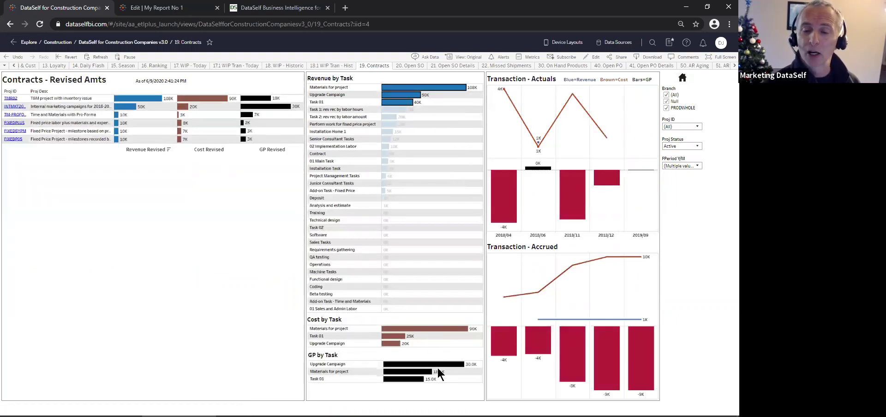
{"action": "left_click", "coordinate": [425, 116]}
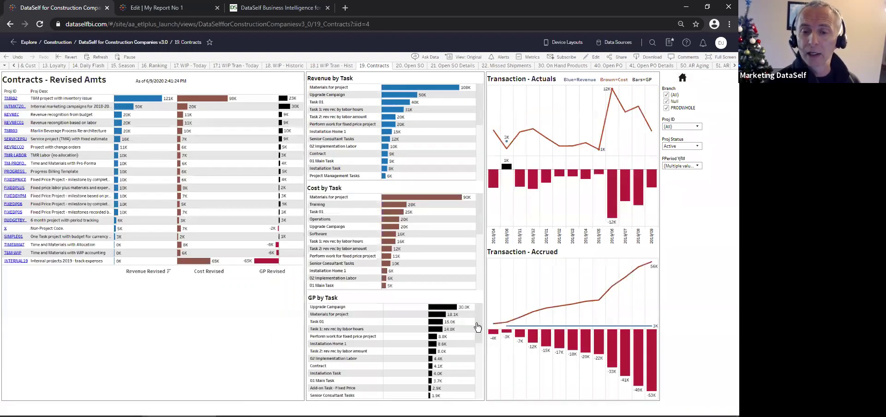
Step: Filter the Contracts dashboard by the negative GP by Task bars from Machine Tasks down to Training, and clear the selection
{"action": "left_click_drag", "start_coordinate": [478, 327], "coordinate": [475, 392]}
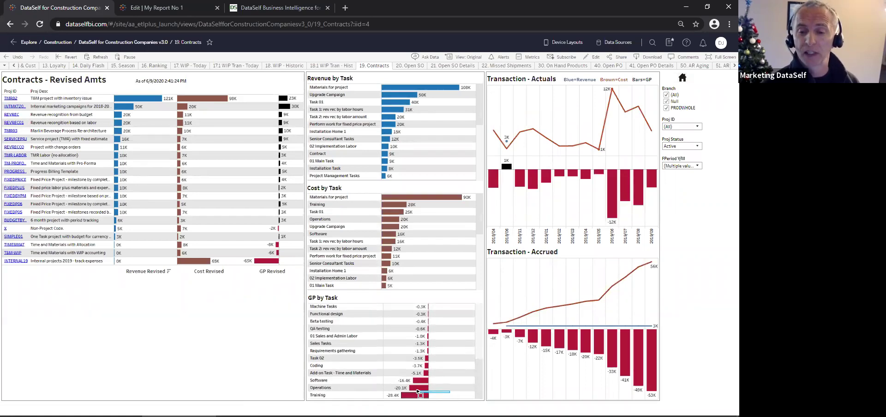
{"action": "left_click_drag", "start_coordinate": [447, 395], "coordinate": [415, 311]}
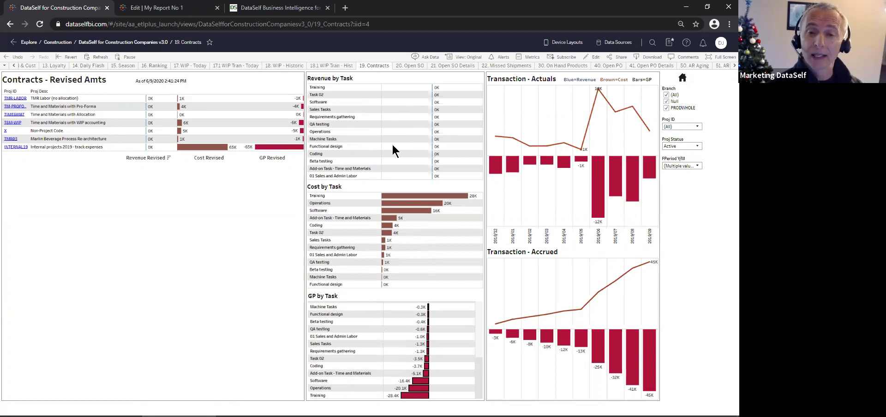
{"action": "left_click", "coordinate": [451, 335]}
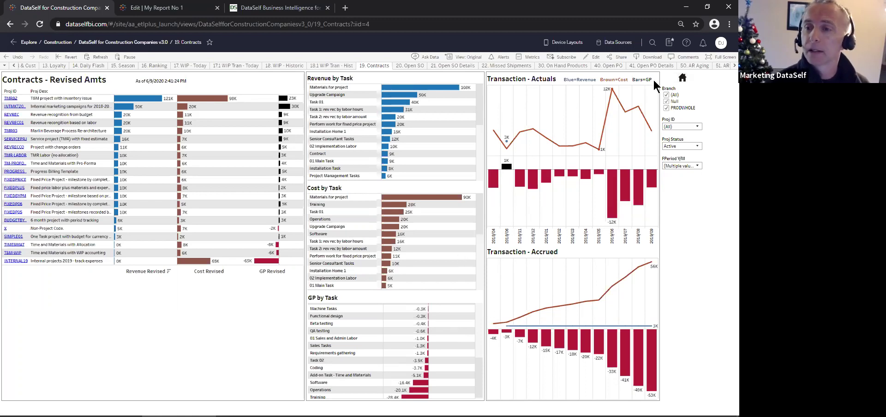
Step: View the AR Aging dashboard from the home page and return home
{"action": "left_click", "coordinate": [682, 79]}
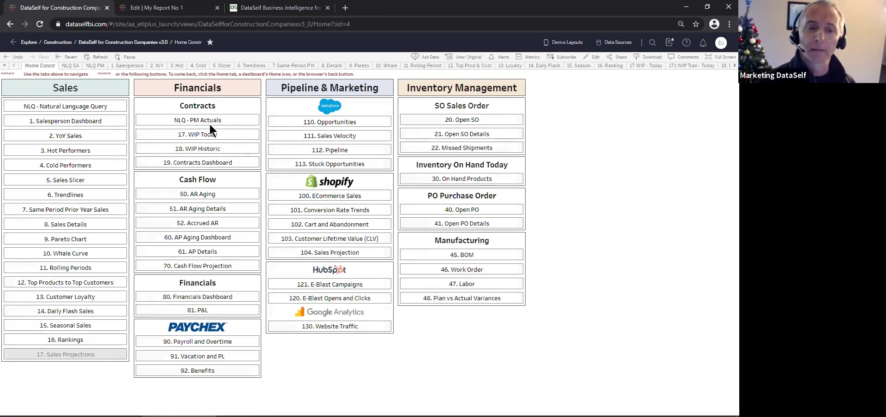
{"action": "left_click", "coordinate": [209, 194]}
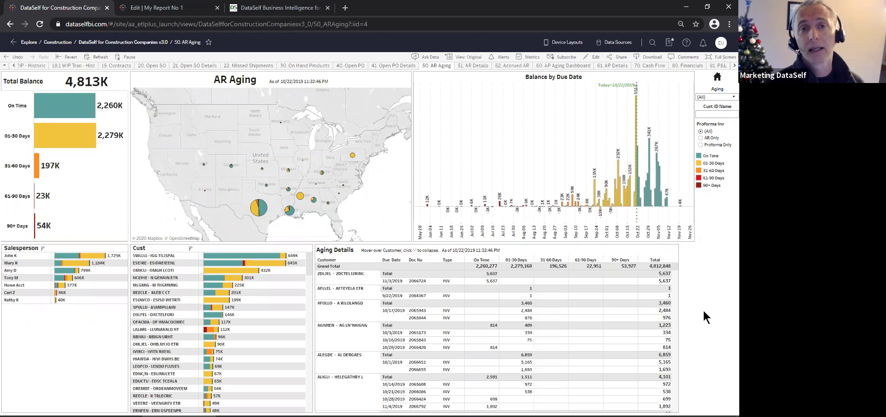
{"action": "left_click", "coordinate": [717, 80]}
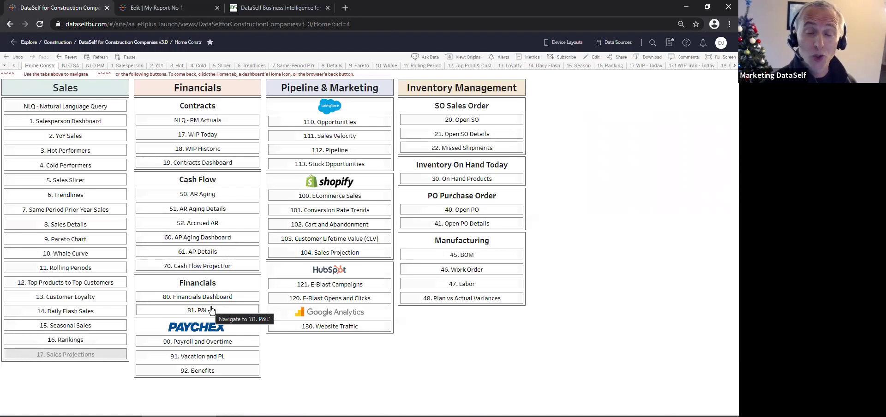
Step: Open the Cash Flow Projection dashboard and examine the details behind its accrued amounts and balances
{"action": "left_click", "coordinate": [202, 268]}
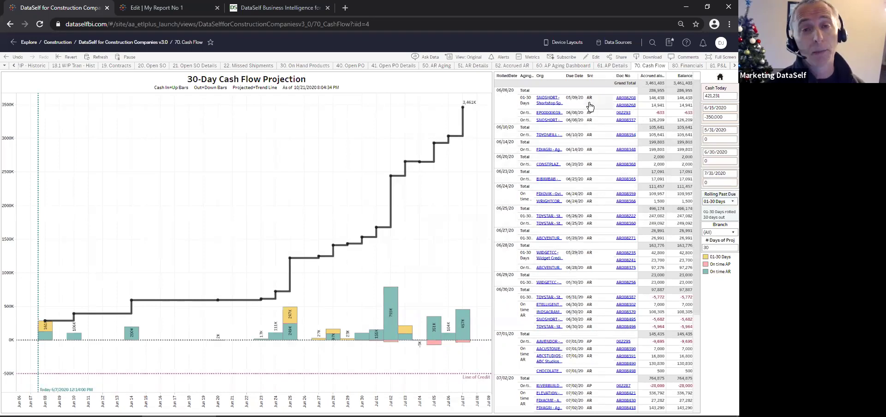
{"action": "mouse_move", "coordinate": [654, 90]}
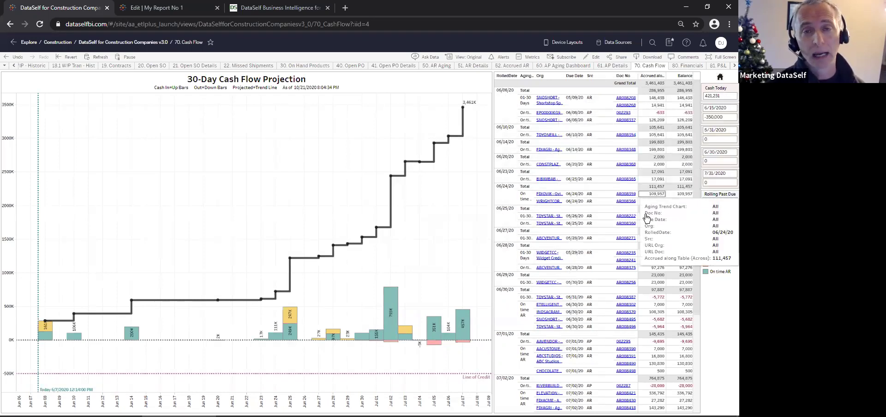
{"action": "mouse_move", "coordinate": [683, 119]}
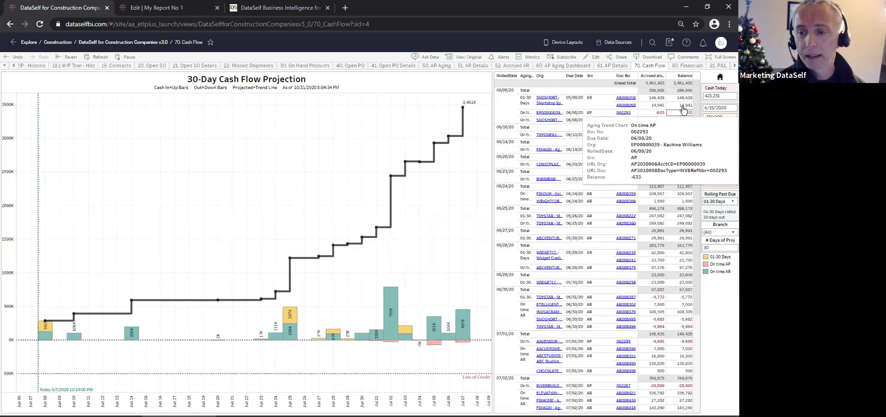
{"action": "mouse_move", "coordinate": [663, 192]}
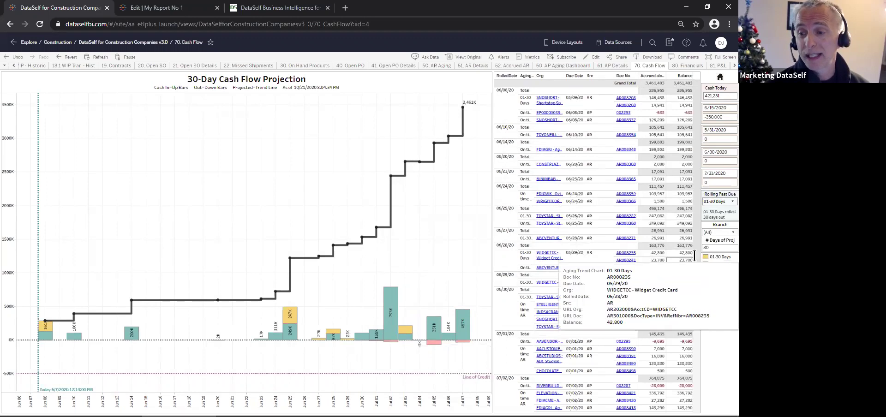
Step: Set the cash flow projection to 60 days and filter the document list by the tall On time AR bar at Jul 08
{"action": "left_click", "coordinate": [720, 248]}
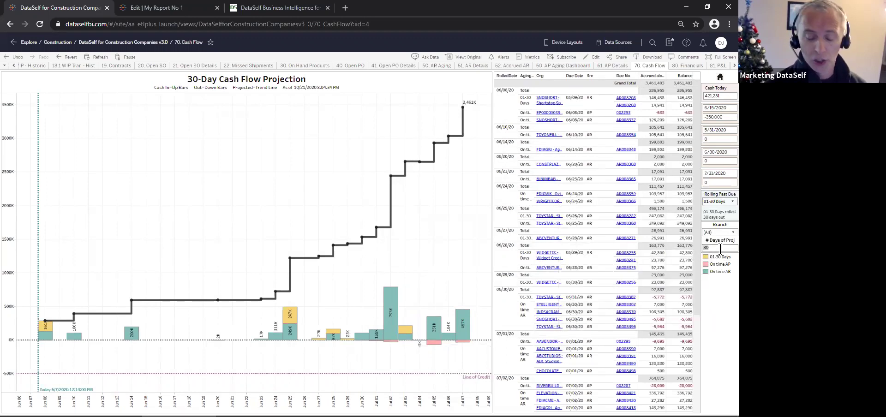
{"action": "type", "text": "60"}
{"action": "key", "text": "Return"}
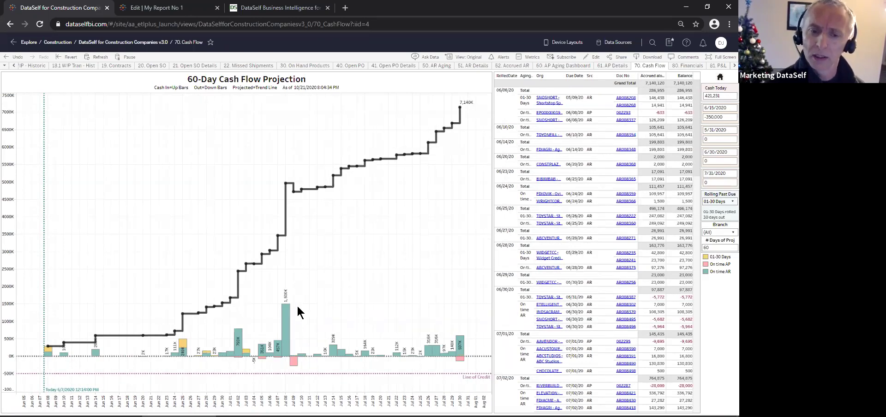
{"action": "left_click", "coordinate": [286, 330]}
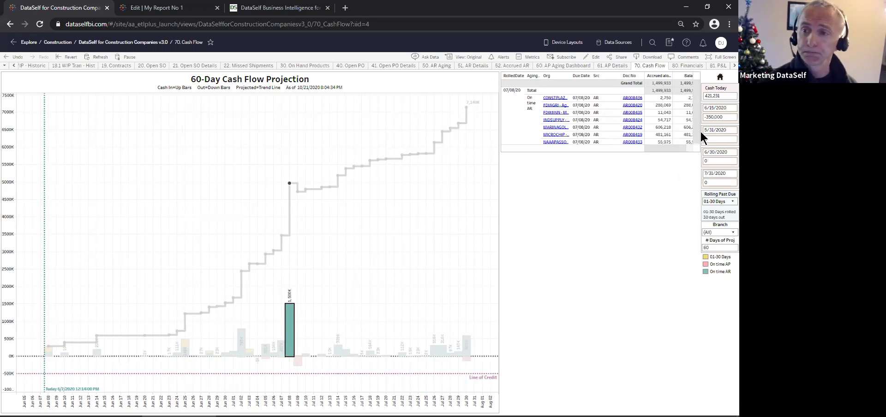
Step: View the Financials Dashboard from the home page, and open the NLQ - PM Actuals natural language query page
{"action": "left_click", "coordinate": [721, 78]}
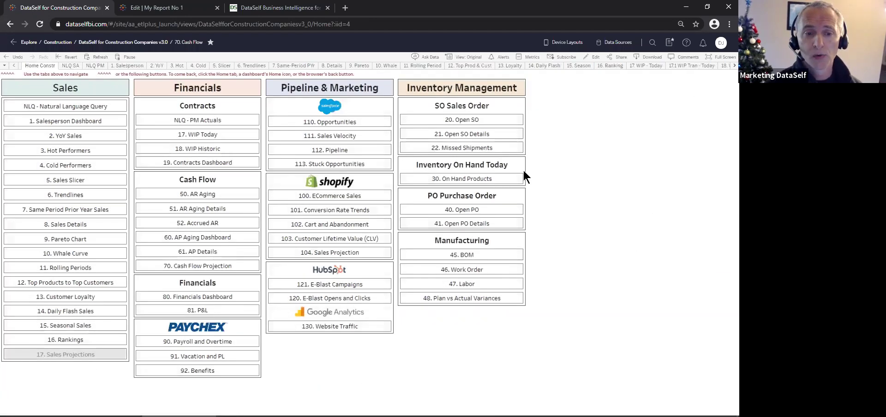
{"action": "left_click", "coordinate": [189, 297]}
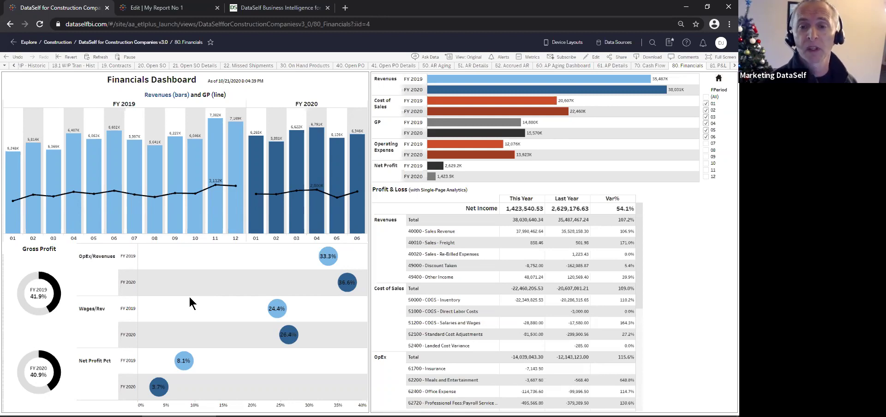
{"action": "mouse_move", "coordinate": [181, 212]}
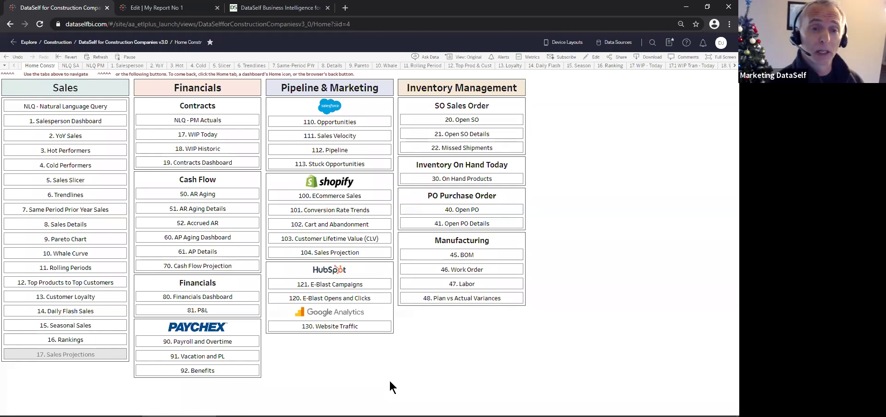
{"action": "left_click", "coordinate": [196, 124]}
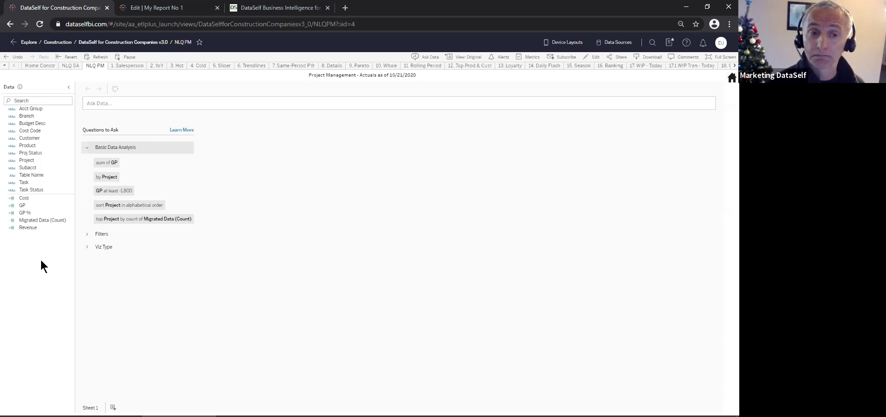
Step: Ask the natural language query for the sum of Revenue by Customer
{"action": "left_click", "coordinate": [143, 98]}
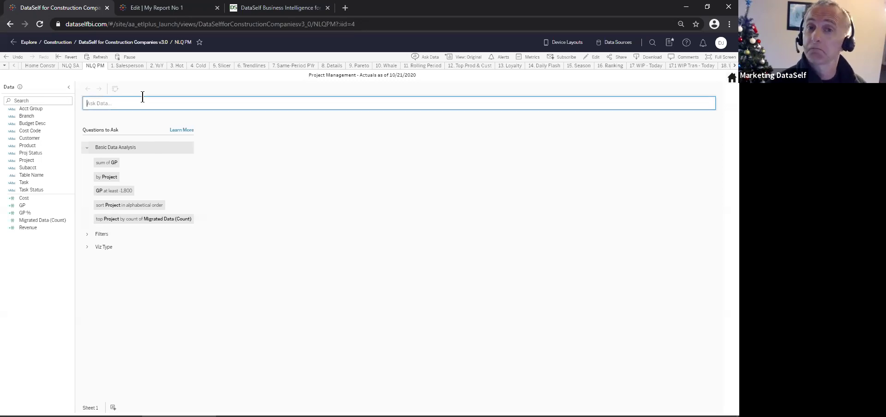
{"action": "type", "text": "revenue"}
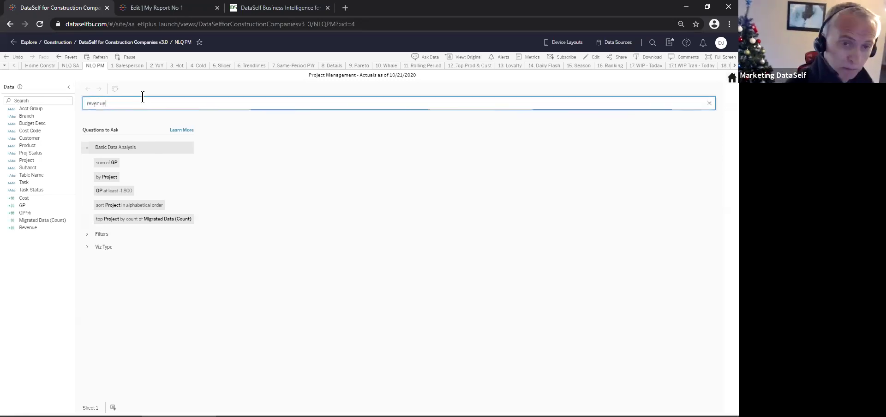
{"action": "type", "text": " by c"}
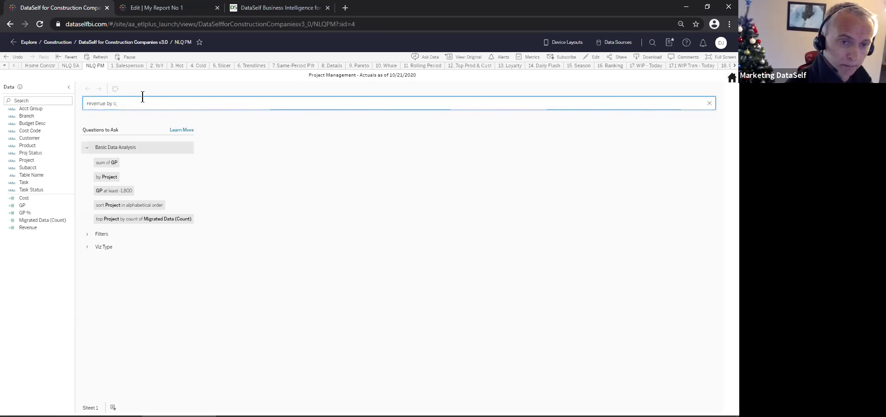
{"action": "type", "text": "ustomer"}
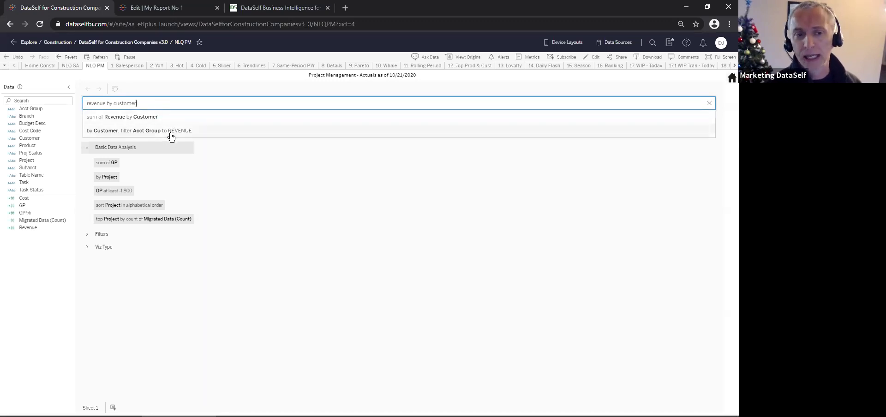
{"action": "left_click", "coordinate": [134, 118]}
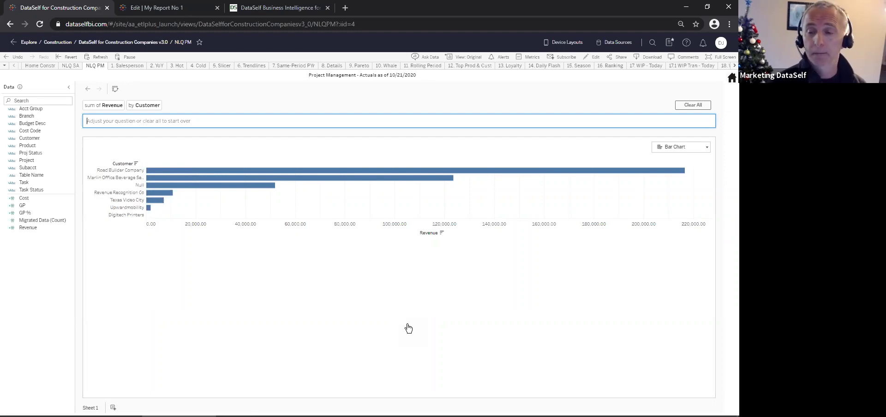
Step: Clear the current question and query the sum of GP and GP % by Project
{"action": "left_click", "coordinate": [696, 105]}
{"action": "left_click", "coordinate": [236, 98]}
{"action": "type", "text": "gp"}
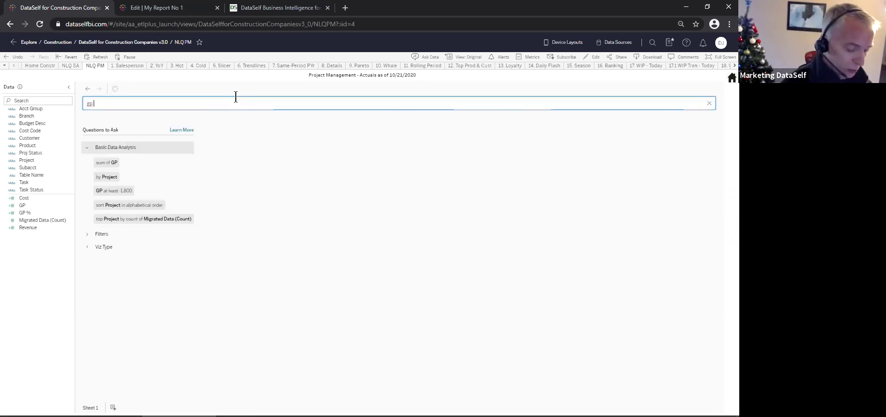
{"action": "type", "text": " and pp"}
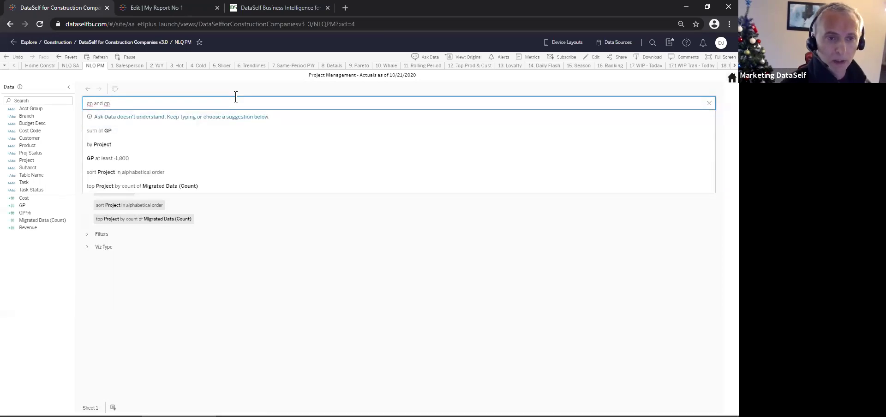
{"action": "type", "text": "% "}
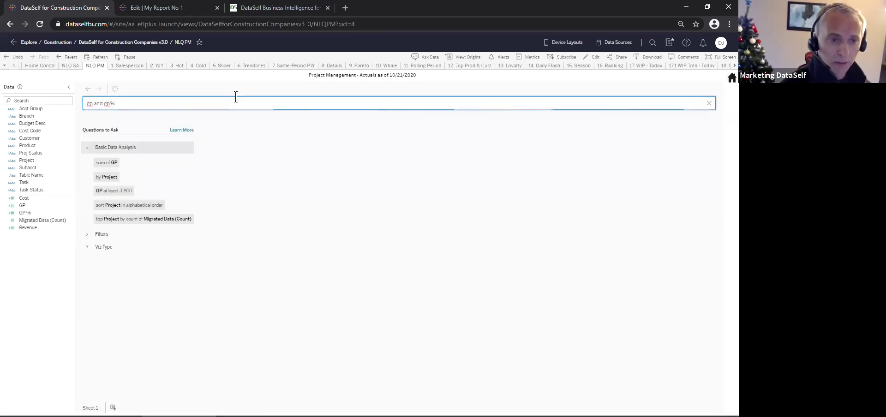
{"action": "type", "text": "by p"}
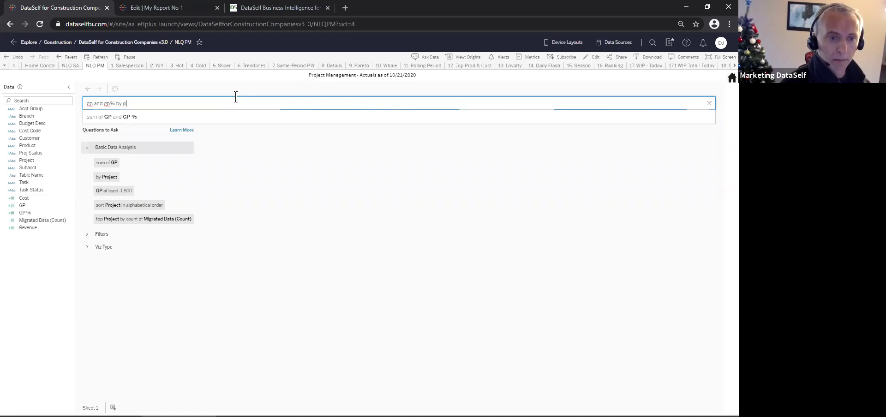
{"action": "type", "text": "roject"}
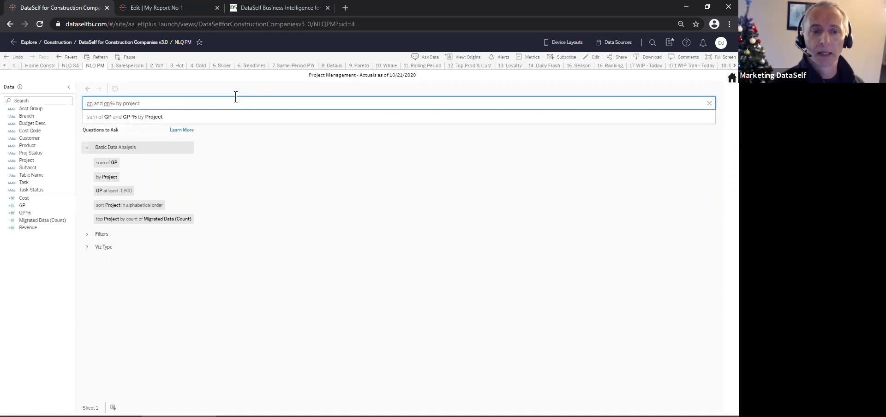
{"action": "left_click", "coordinate": [163, 118]}
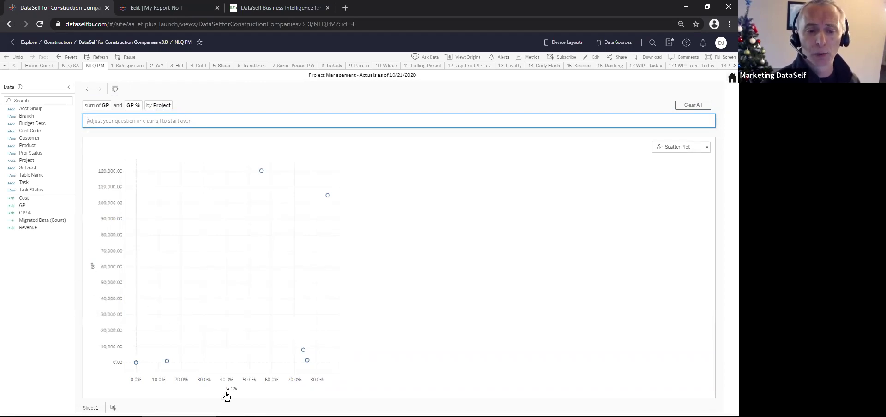
Step: Change the visualization of GP and GP % by Project to a Text Table
{"action": "mouse_move", "coordinate": [327, 202]}
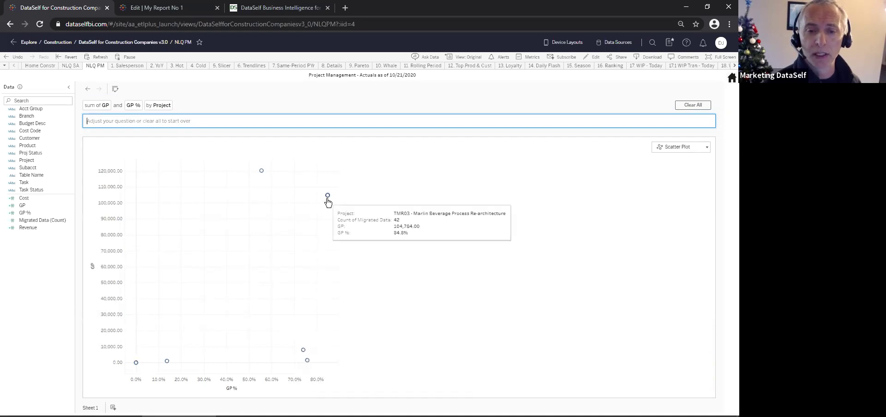
{"action": "mouse_move", "coordinate": [263, 173]}
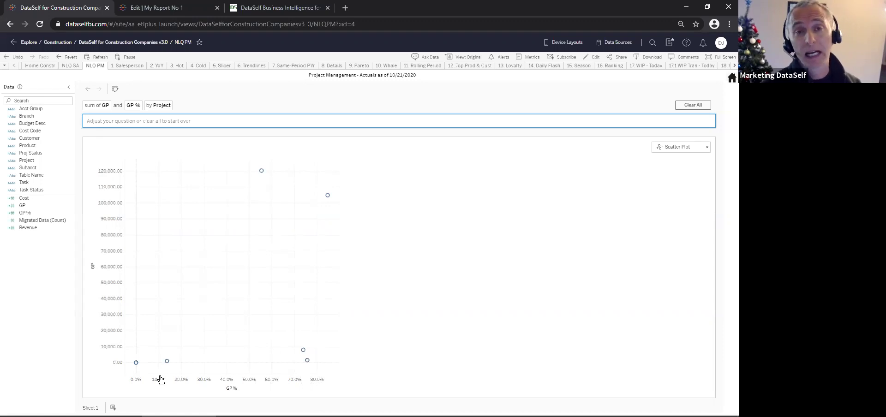
{"action": "left_click", "coordinate": [698, 151]}
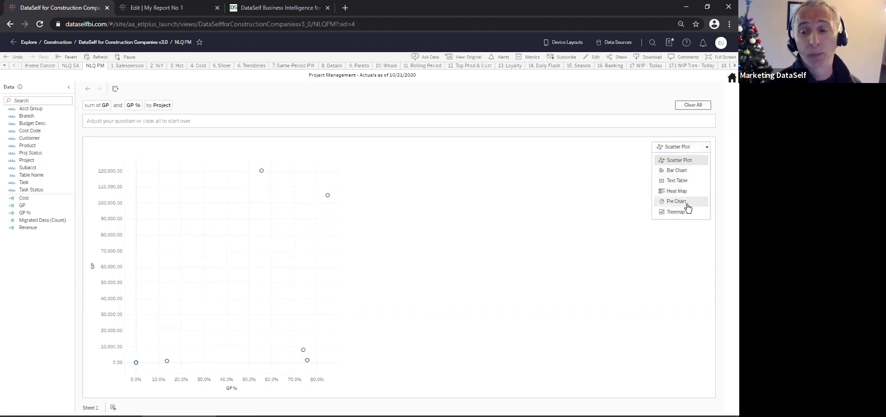
{"action": "left_click", "coordinate": [673, 182]}
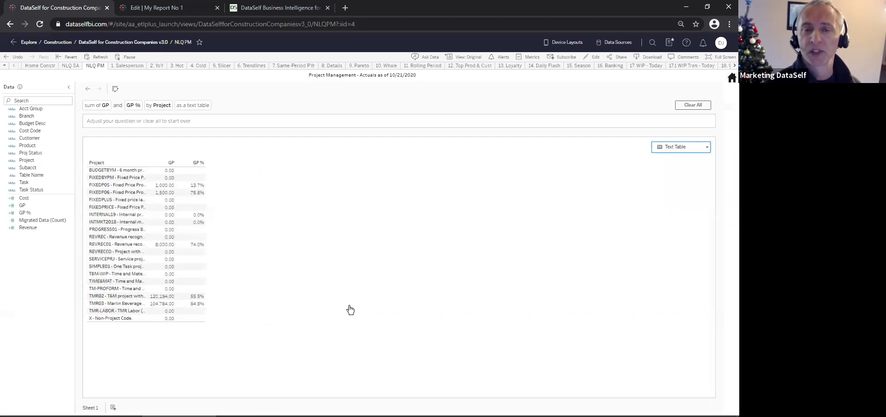
Step: Open the underlying data for all GP and GP % values in the table, and show the full data with all columns
{"action": "mouse_move", "coordinate": [194, 321]}
{"action": "left_click_drag", "start_coordinate": [195, 321], "coordinate": [148, 171]}
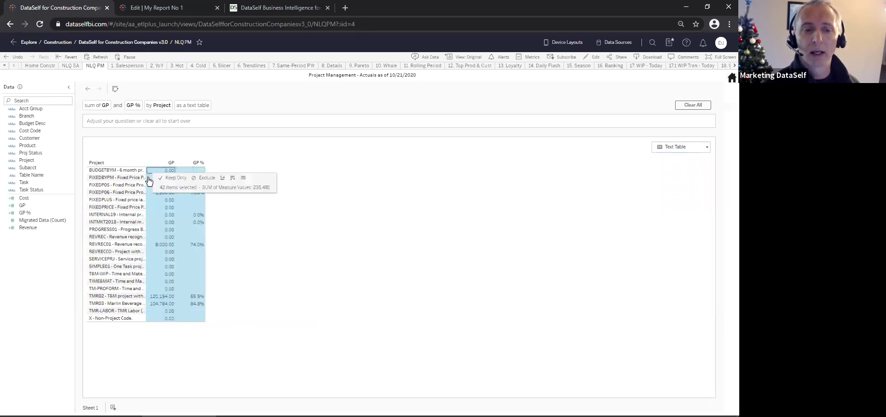
{"action": "left_click", "coordinate": [244, 179]}
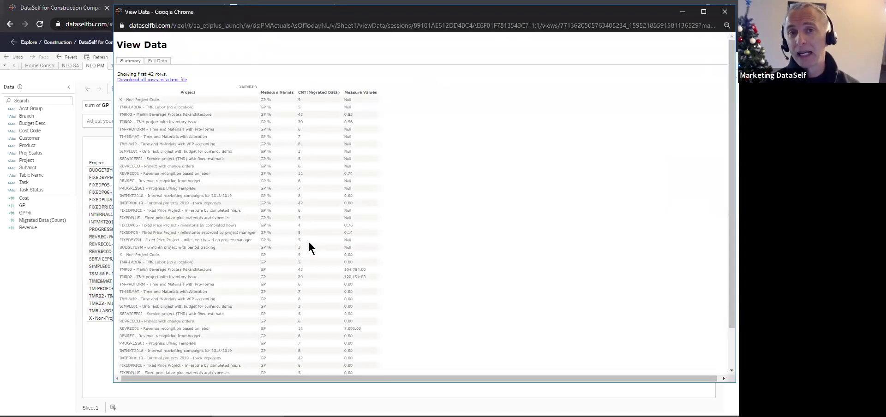
{"action": "left_click_drag", "start_coordinate": [161, 74], "coordinate": [159, 67]}
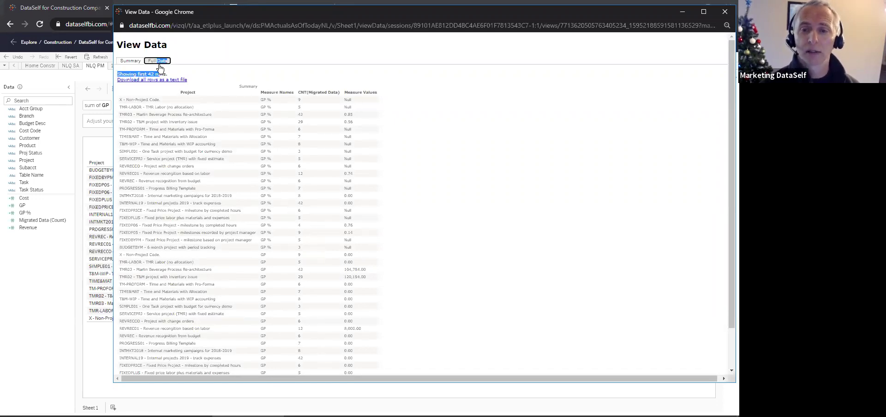
{"action": "left_click", "coordinate": [413, 104]}
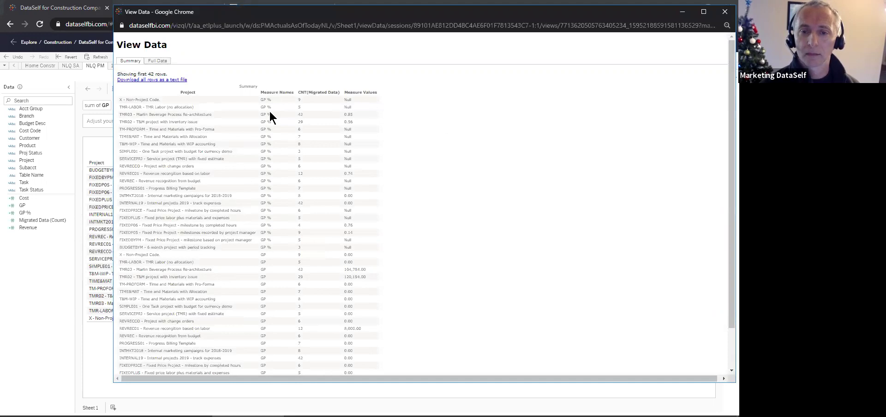
{"action": "left_click", "coordinate": [157, 60]}
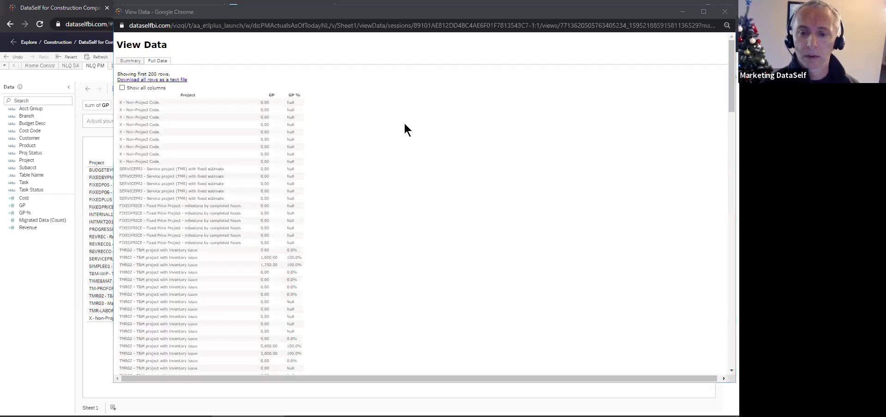
{"action": "left_click", "coordinate": [122, 88]}
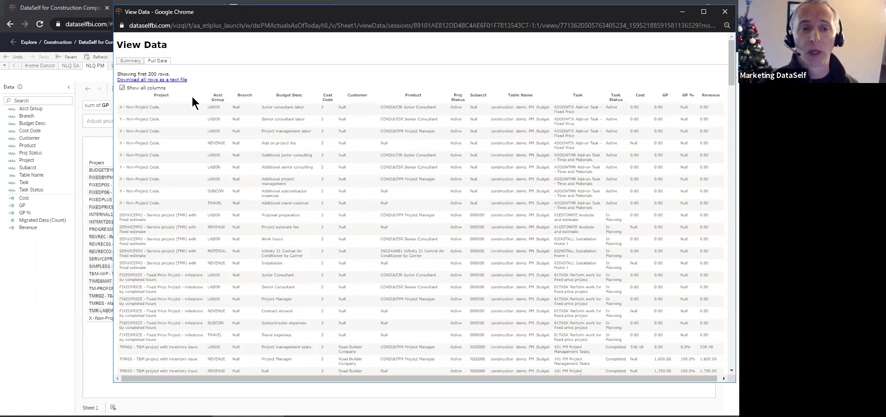
Step: Download all rows as a text file and open it in Excel with every column fitted to its contents
{"action": "left_click", "coordinate": [174, 80]}
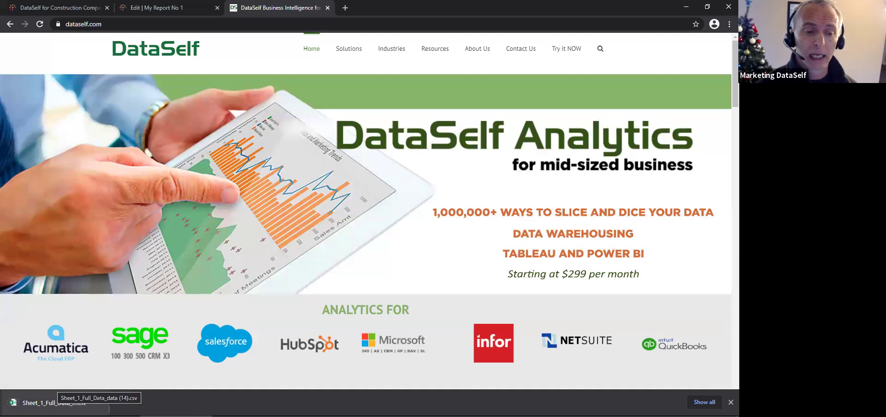
{"action": "left_click", "coordinate": [54, 403]}
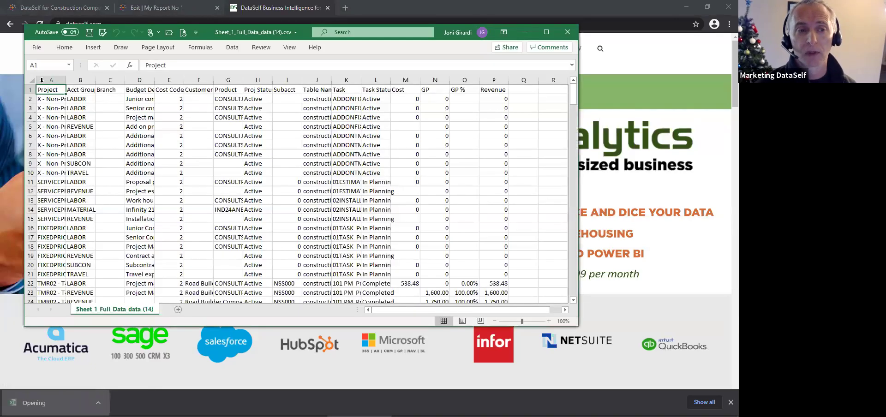
{"action": "left_click", "coordinate": [28, 82]}
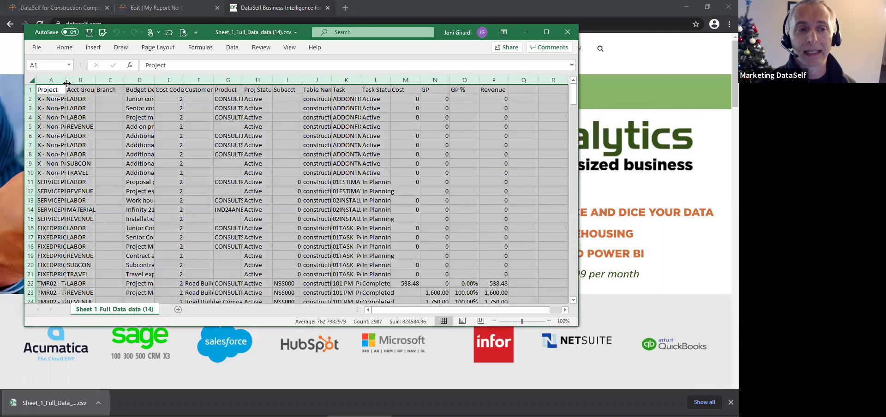
{"action": "double_click", "coordinate": [66, 79]}
{"action": "left_click", "coordinate": [306, 190]}
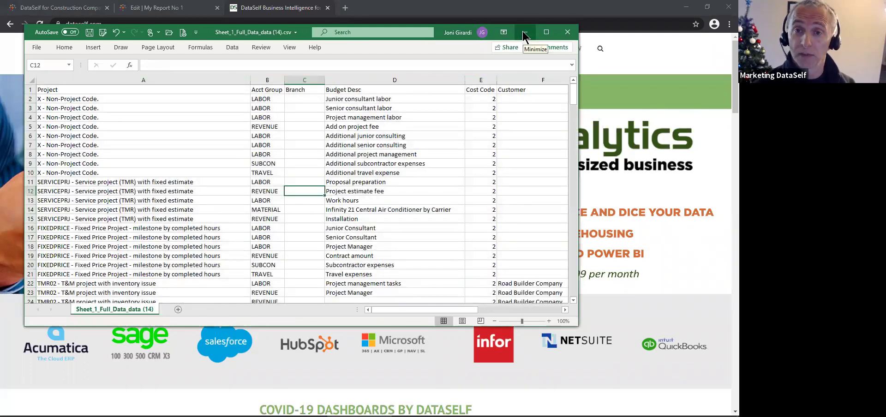
{"action": "left_click", "coordinate": [523, 32]}
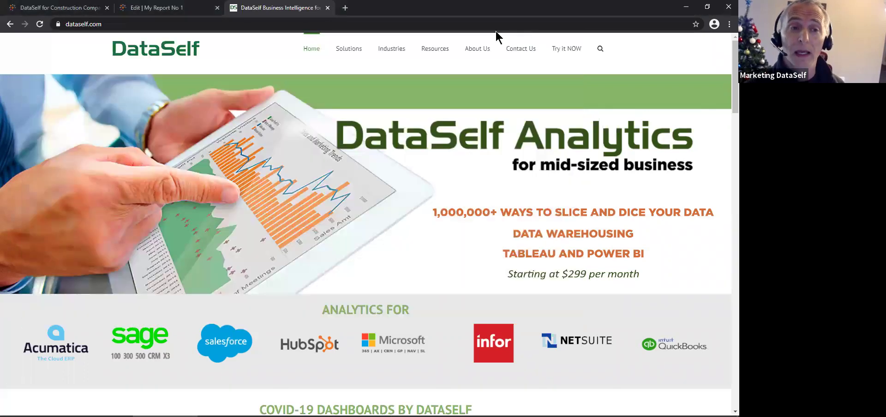
Step: Return to the construction dashboards, view the Year-over-Year Sales dashboard, and go back to the home page
{"action": "left_click", "coordinate": [74, 11]}
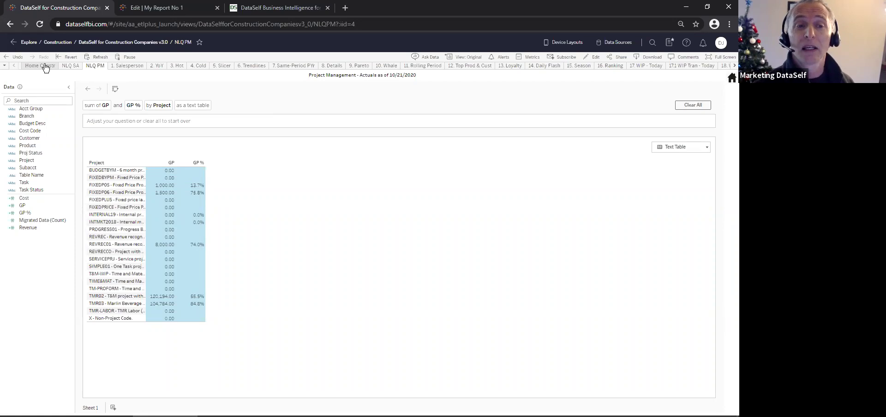
{"action": "left_click", "coordinate": [153, 65]}
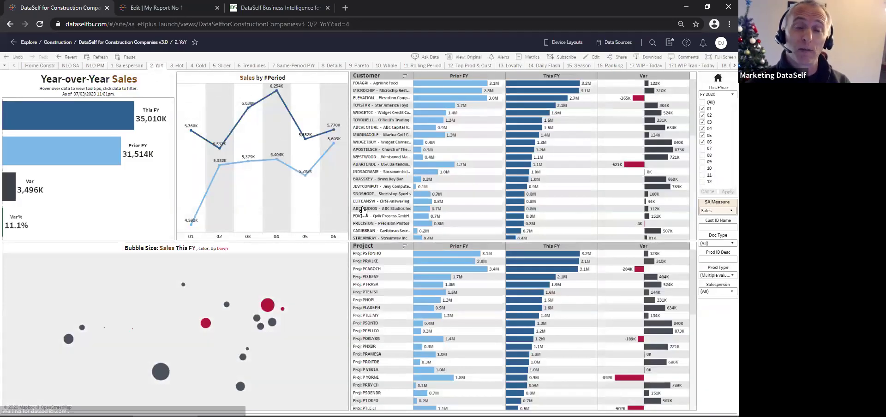
{"action": "left_click", "coordinate": [35, 66]}
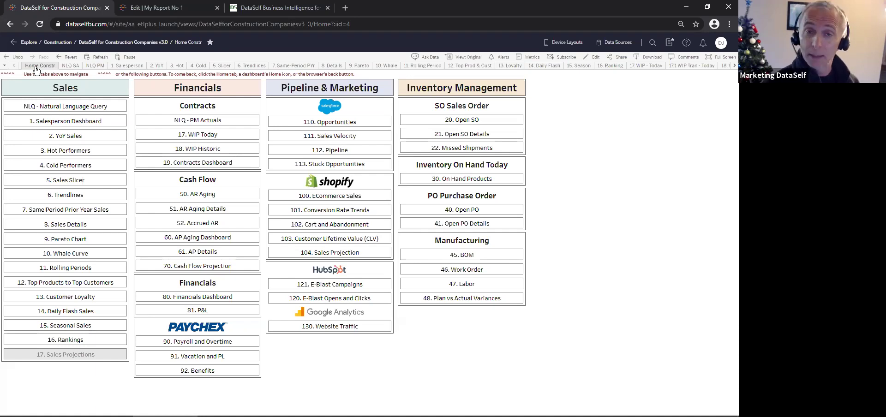
Step: Switch to the My Report No 1 editor, reload it, and widen the data pane to fit the field names
{"action": "left_click", "coordinate": [123, 14]}
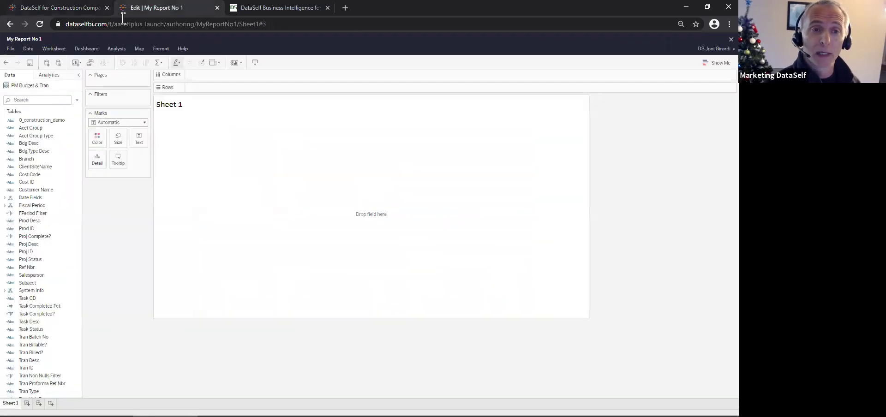
{"action": "left_click", "coordinate": [39, 24]}
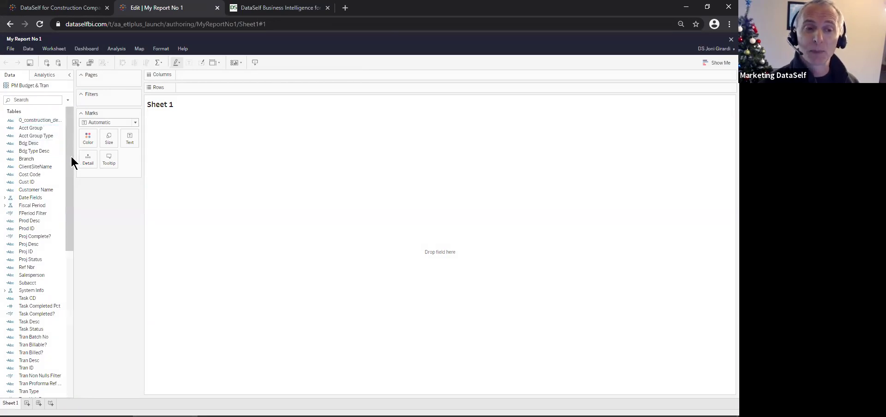
{"action": "left_click_drag", "start_coordinate": [80, 156], "coordinate": [95, 155]}
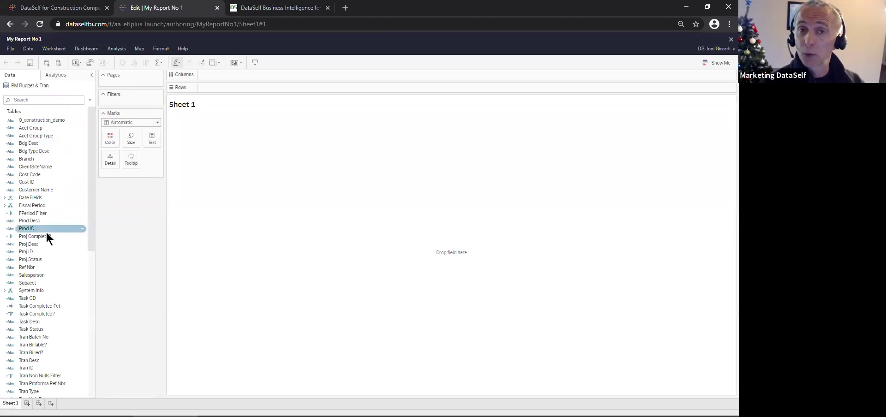
Step: Examine the dimension and measure fields available in the PM Budget & Tran data source
{"action": "left_click", "coordinate": [55, 127]}
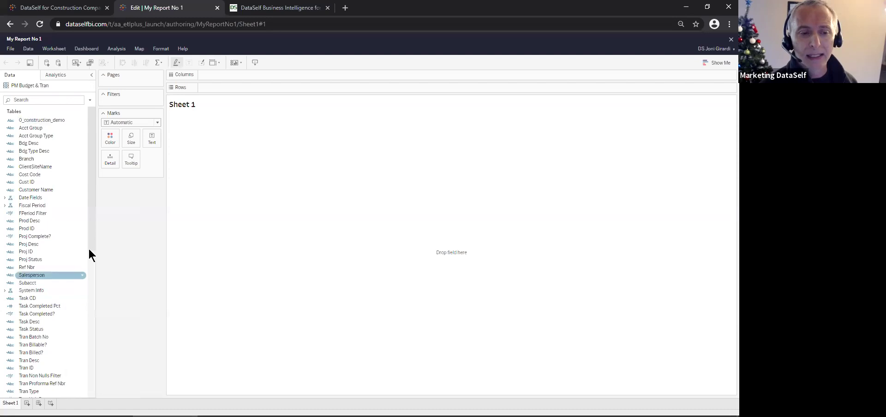
{"action": "left_click_drag", "start_coordinate": [91, 237], "coordinate": [87, 344]}
{"action": "left_click", "coordinate": [46, 205]}
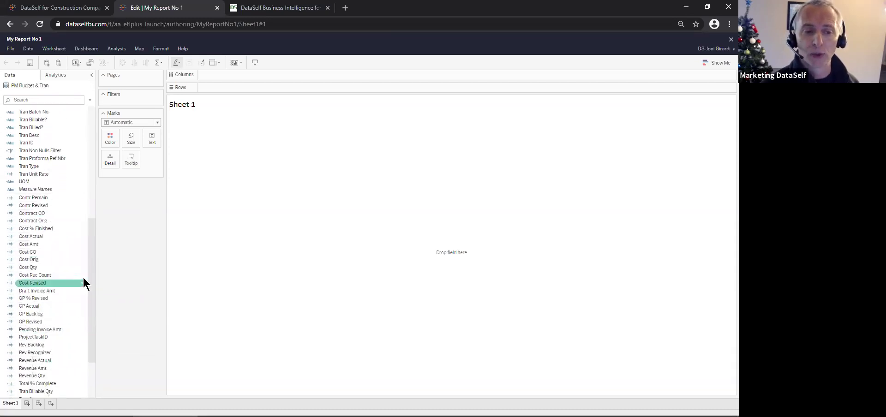
{"action": "left_click_drag", "start_coordinate": [91, 277], "coordinate": [94, 174]}
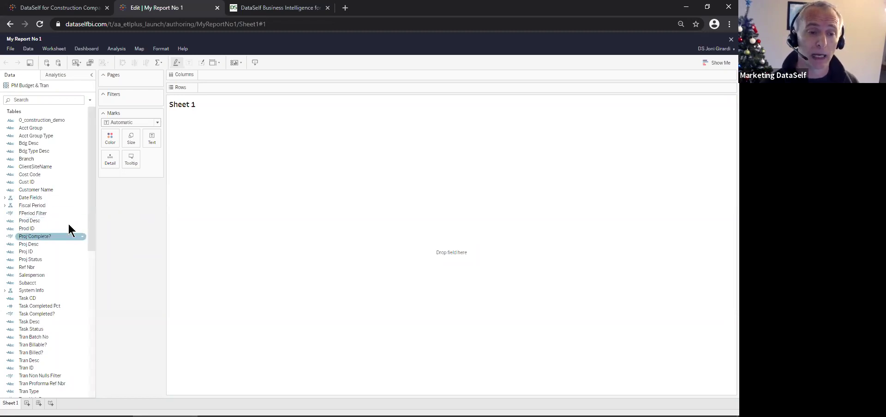
Step: Chart Contr Revised by Customer Name on Sheet 1 and swap rows and columns to make the bars horizontal
{"action": "left_click_drag", "start_coordinate": [88, 210], "coordinate": [79, 338]}
{"action": "scroll", "coordinate": [79, 338], "scroll_direction": "down", "scroll_amount": 2}
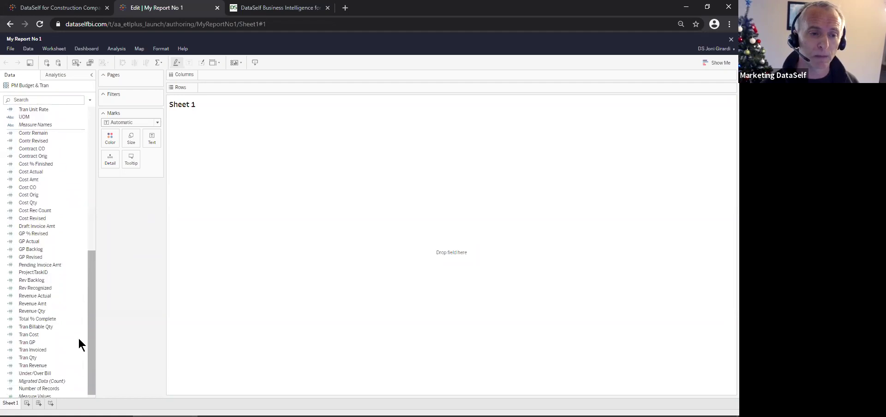
{"action": "double_click", "coordinate": [35, 140]}
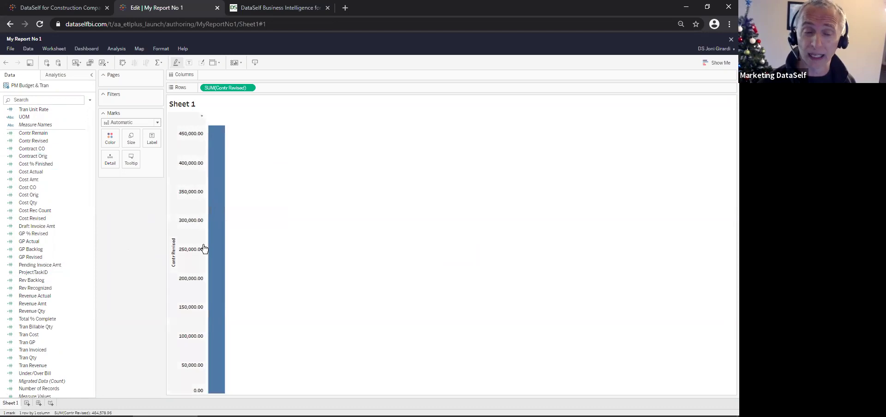
{"action": "scroll", "coordinate": [45, 258], "scroll_direction": "up", "scroll_amount": 5}
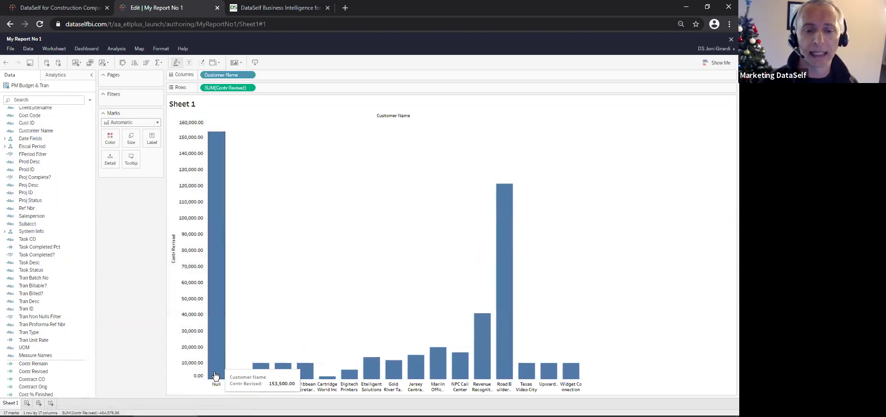
{"action": "mouse_move", "coordinate": [510, 243]}
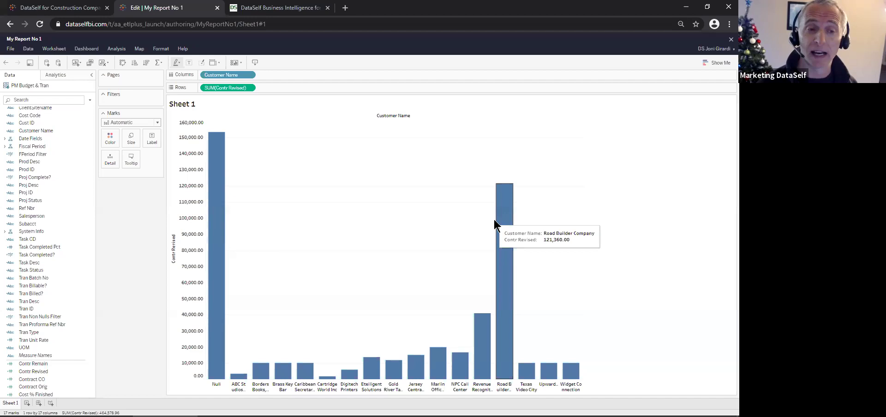
{"action": "left_click", "coordinate": [122, 63]}
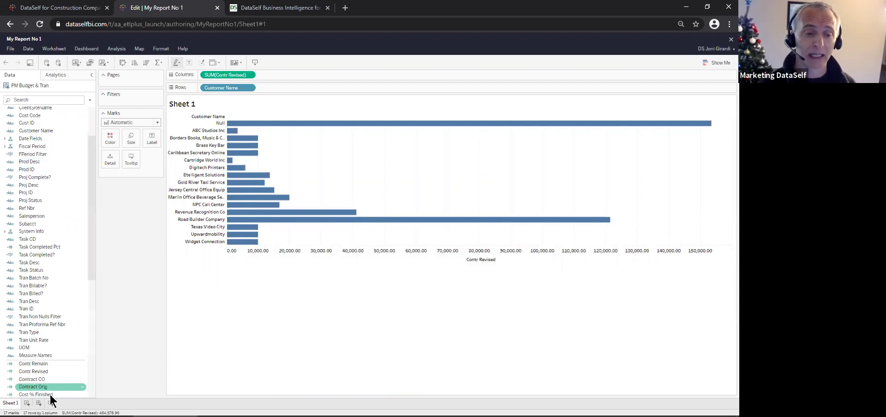
Step: Add a second worksheet and list Task CD and Task Desc as its rows
{"action": "left_click", "coordinate": [27, 403]}
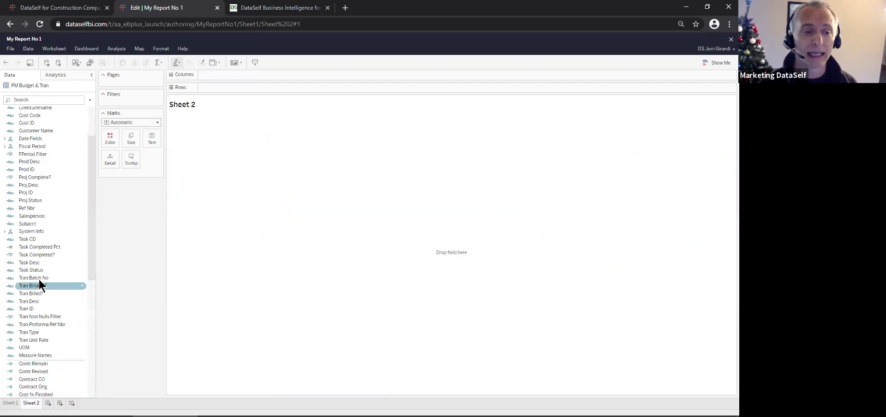
{"action": "left_click_drag", "start_coordinate": [28, 239], "coordinate": [230, 89]}
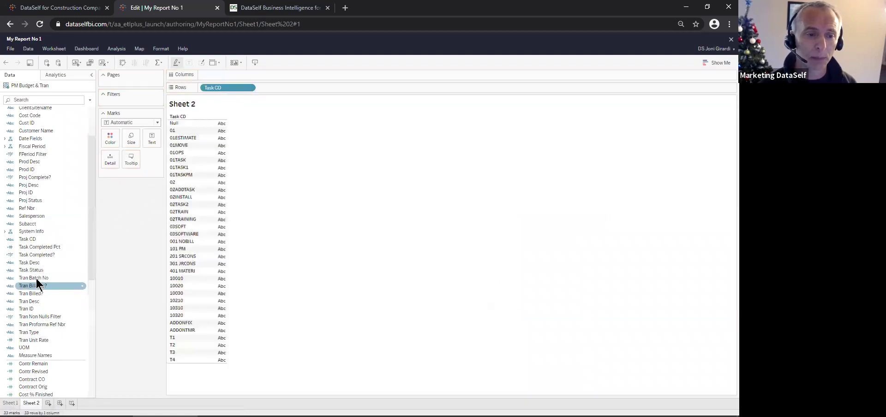
{"action": "left_click_drag", "start_coordinate": [31, 263], "coordinate": [303, 89]}
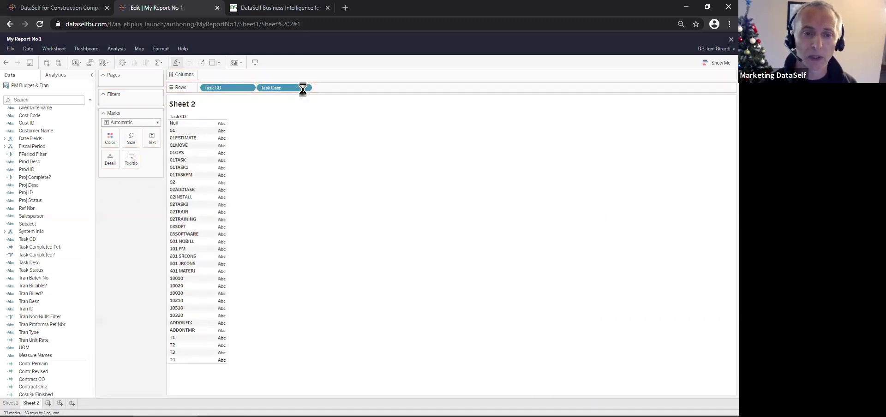
Step: Add Contr Revised, Cost Revised and GP % Revised as value columns to the task table on Sheet 2
{"action": "scroll", "coordinate": [73, 273], "scroll_direction": "down", "scroll_amount": 3}
{"action": "scroll", "coordinate": [73, 275], "scroll_direction": "down", "scroll_amount": 3}
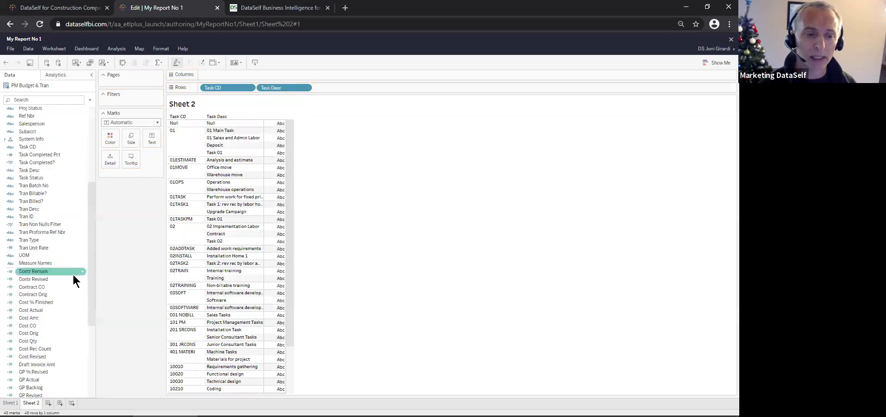
{"action": "left_click_drag", "start_coordinate": [39, 280], "coordinate": [277, 206]}
{"action": "left_click_drag", "start_coordinate": [60, 356], "coordinate": [280, 230]}
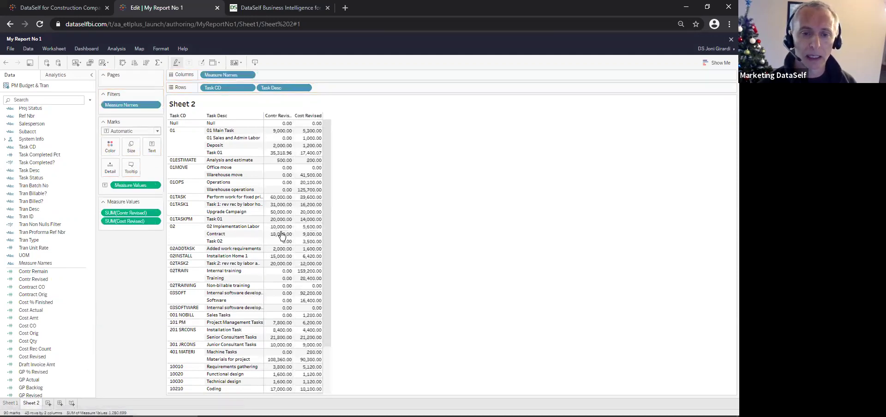
{"action": "scroll", "coordinate": [70, 327], "scroll_direction": "down", "scroll_amount": 5}
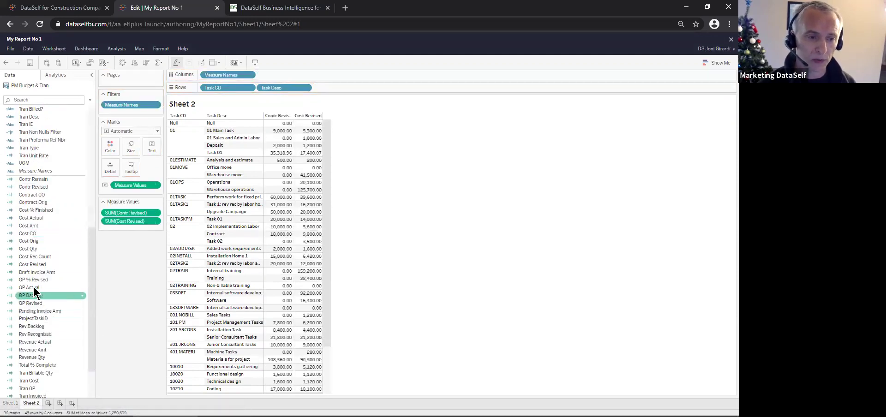
{"action": "left_click_drag", "start_coordinate": [35, 280], "coordinate": [300, 230]}
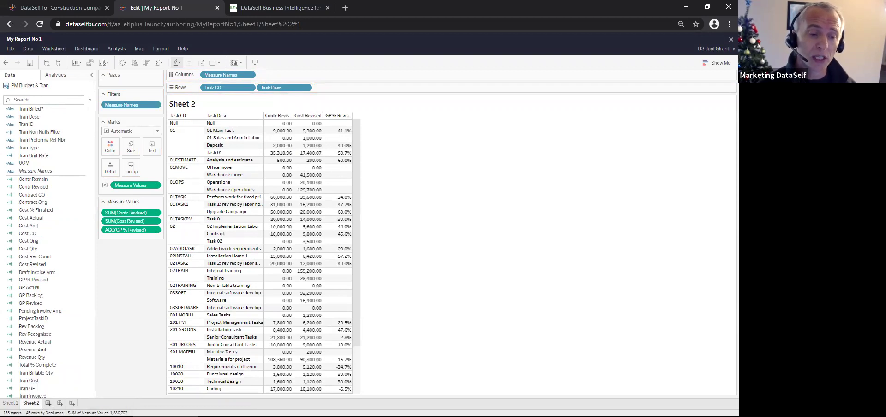
Step: Build a third worksheet showing Cost Revised by Acct Group, with column grand totals
{"action": "left_click", "coordinate": [48, 402]}
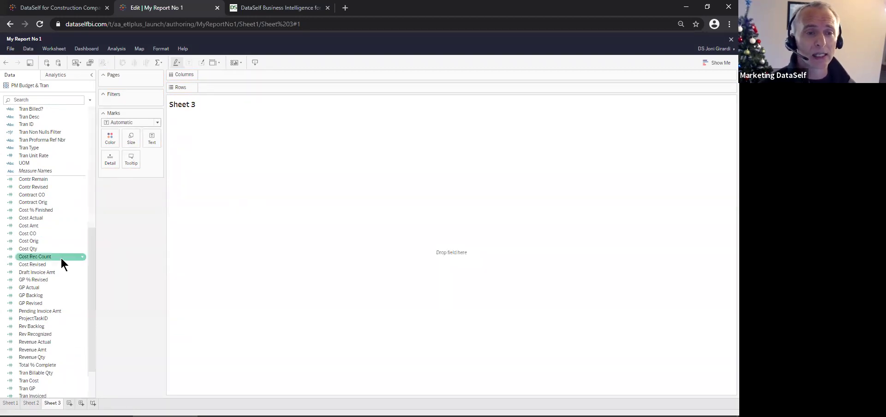
{"action": "scroll", "coordinate": [60, 257], "scroll_direction": "up", "scroll_amount": 5}
{"action": "left_click_drag", "start_coordinate": [31, 127], "coordinate": [217, 88]}
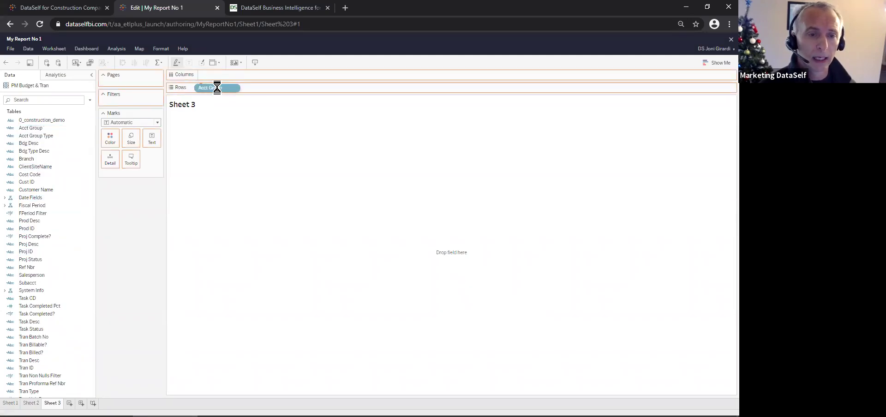
{"action": "scroll", "coordinate": [69, 306], "scroll_direction": "down", "scroll_amount": 3}
{"action": "scroll", "coordinate": [68, 306], "scroll_direction": "down", "scroll_amount": 3}
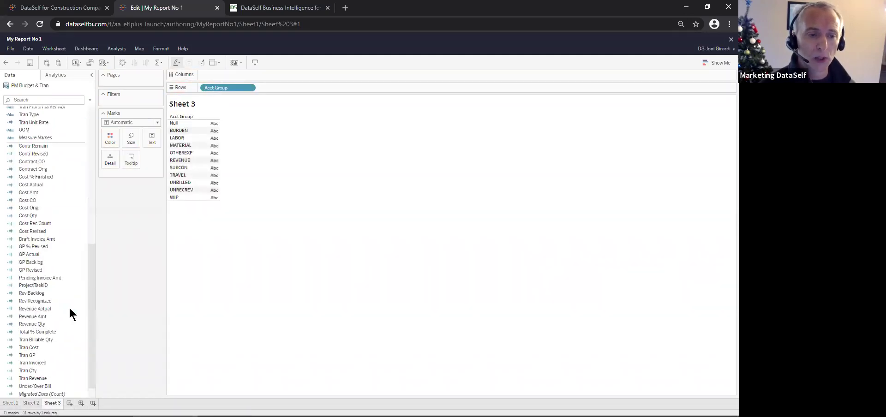
{"action": "left_click_drag", "start_coordinate": [33, 231], "coordinate": [213, 150]}
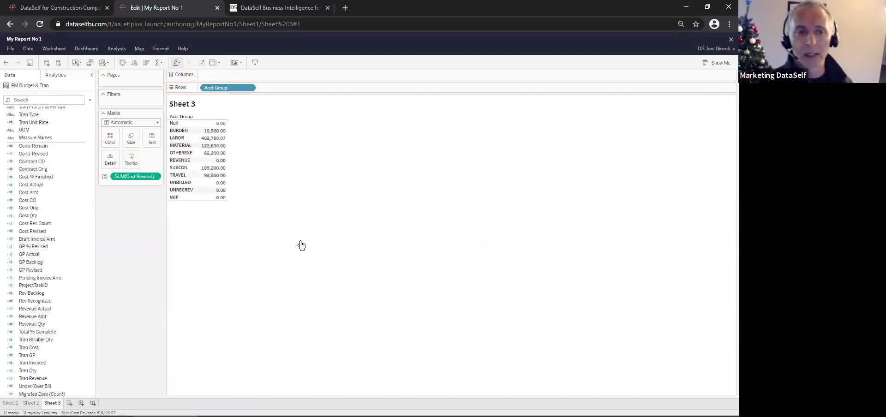
{"action": "left_click", "coordinate": [159, 63]}
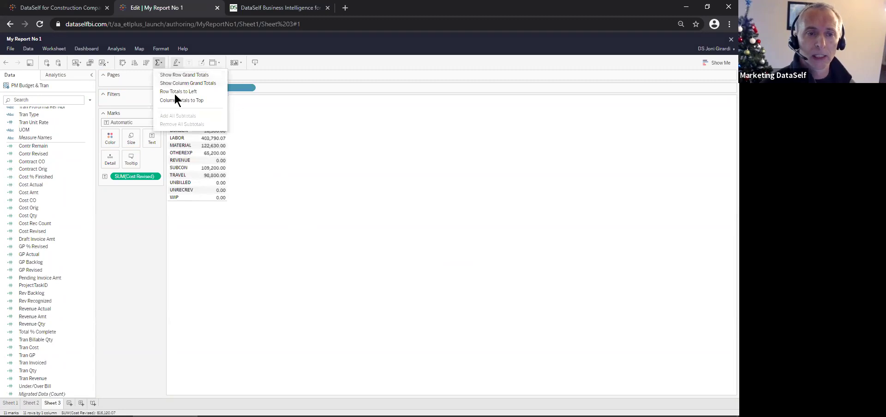
{"action": "left_click", "coordinate": [186, 84]}
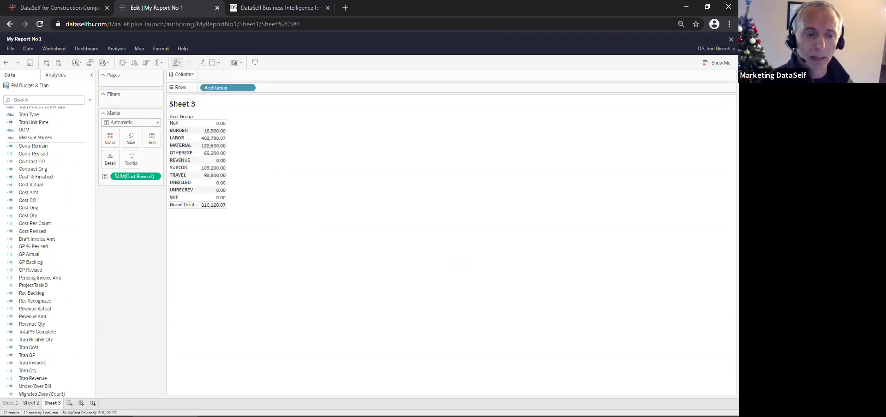
Step: Show column grand totals and add all subtotals to the task table on Sheet 2
{"action": "left_click", "coordinate": [30, 403]}
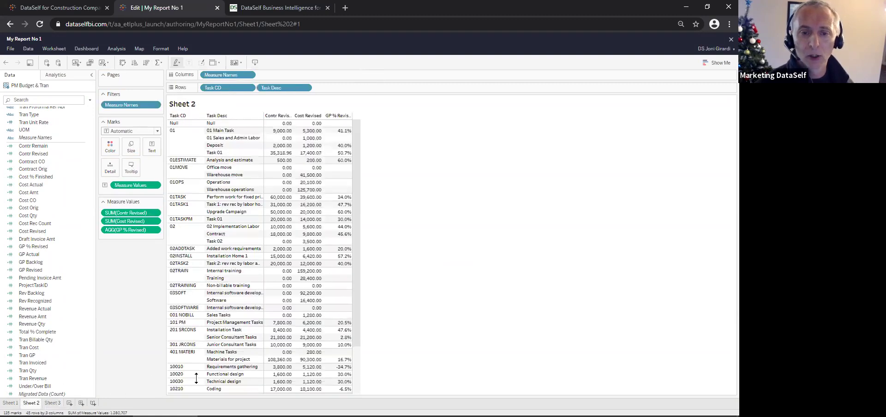
{"action": "left_click", "coordinate": [159, 63]}
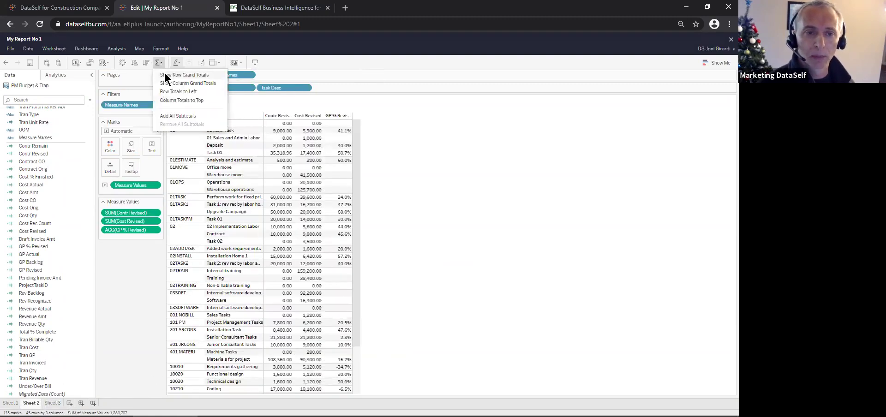
{"action": "left_click", "coordinate": [168, 83]}
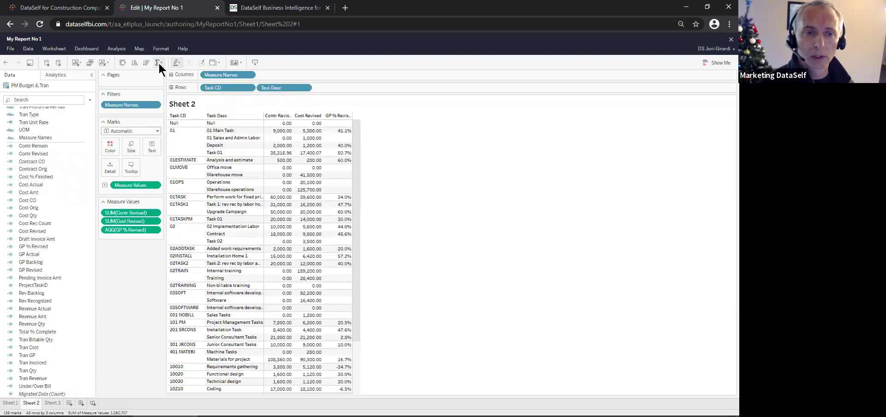
{"action": "left_click", "coordinate": [158, 64]}
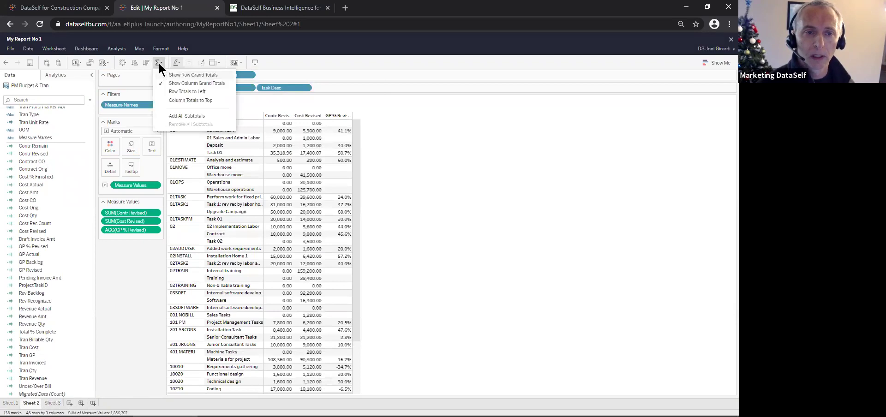
{"action": "left_click", "coordinate": [175, 116]}
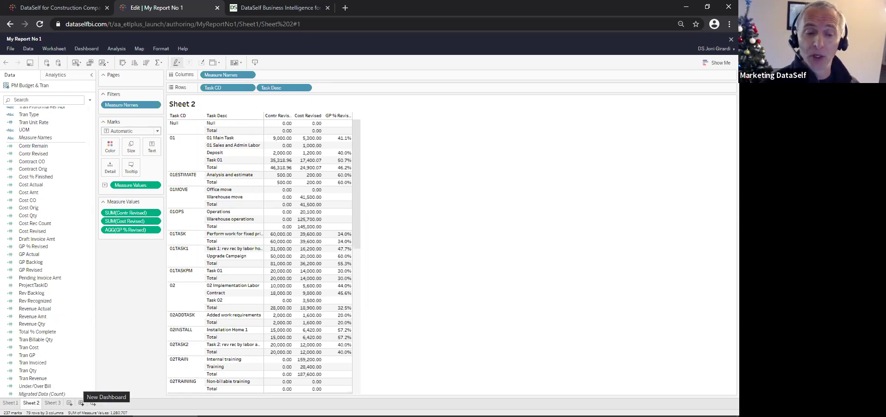
Step: Create a new dashboard and set its size to Automatic
{"action": "left_click", "coordinate": [80, 403]}
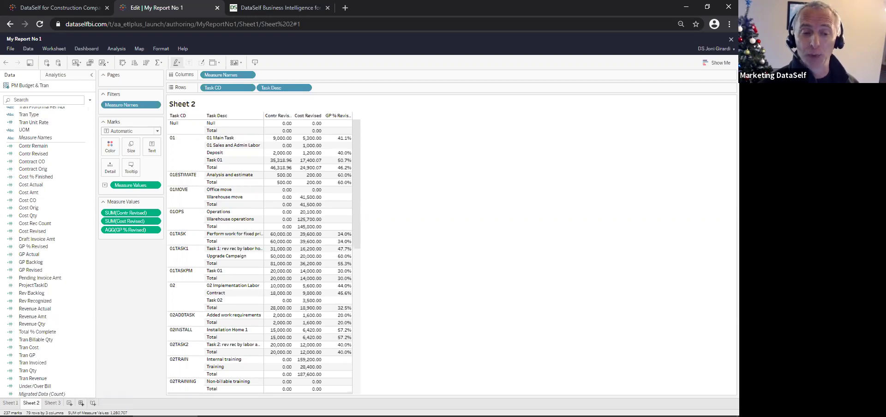
{"action": "left_click", "coordinate": [65, 112]}
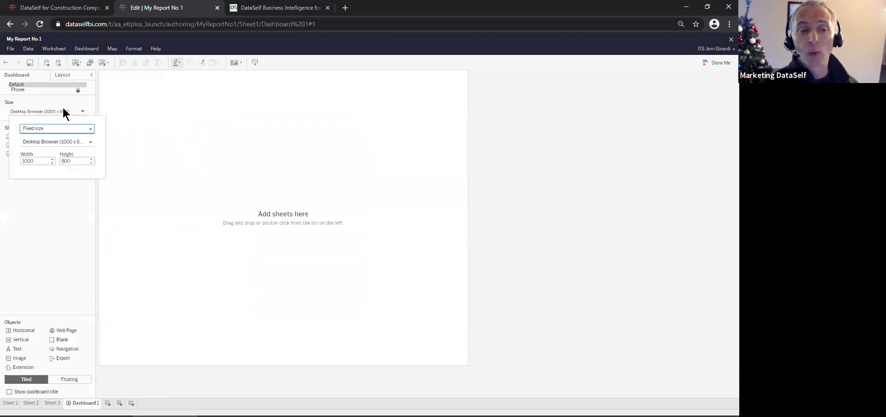
{"action": "left_click", "coordinate": [61, 128]}
{"action": "left_click", "coordinate": [60, 144]}
{"action": "left_click", "coordinate": [53, 239]}
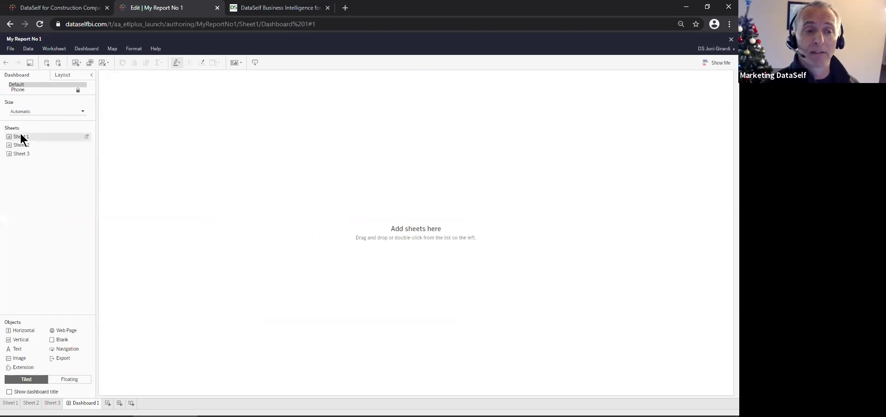
Step: Place Sheet 1 across the dashboard with Sheet 2 and Sheet 3 side by side below it, and use Sheet 1 as a filter
{"action": "double_click", "coordinate": [76, 137]}
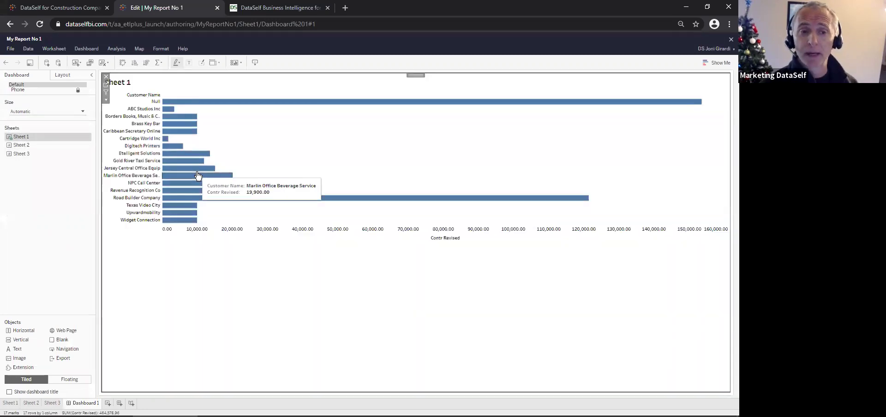
{"action": "left_click_drag", "start_coordinate": [21, 145], "coordinate": [393, 336]}
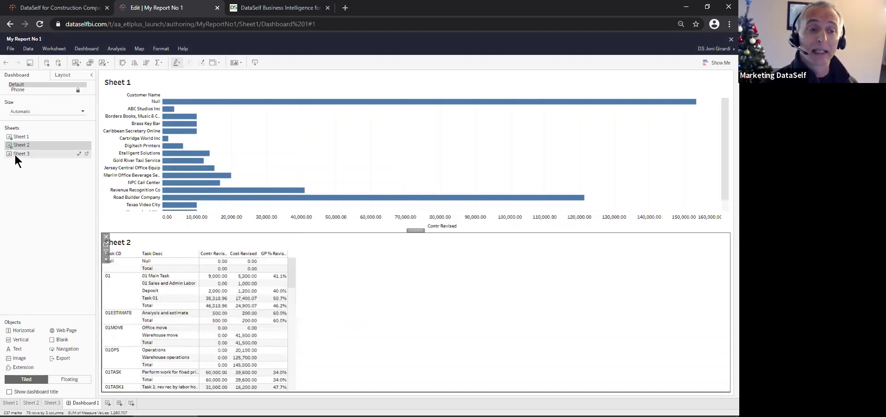
{"action": "left_click_drag", "start_coordinate": [18, 157], "coordinate": [559, 329]}
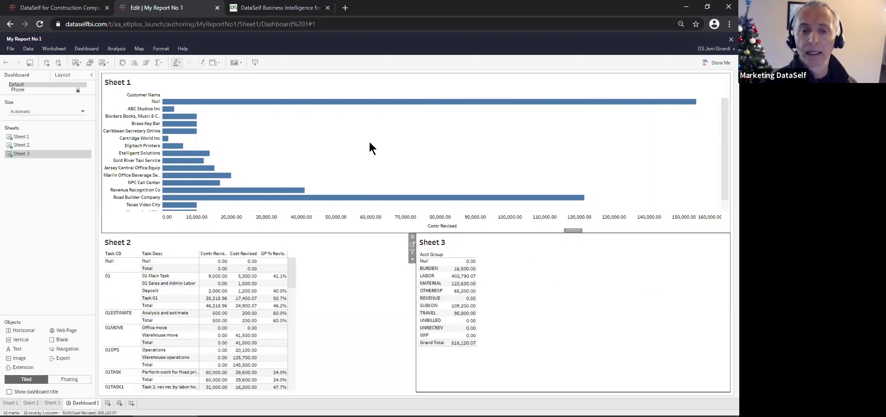
{"action": "left_click", "coordinate": [336, 137]}
{"action": "left_click", "coordinate": [106, 92]}
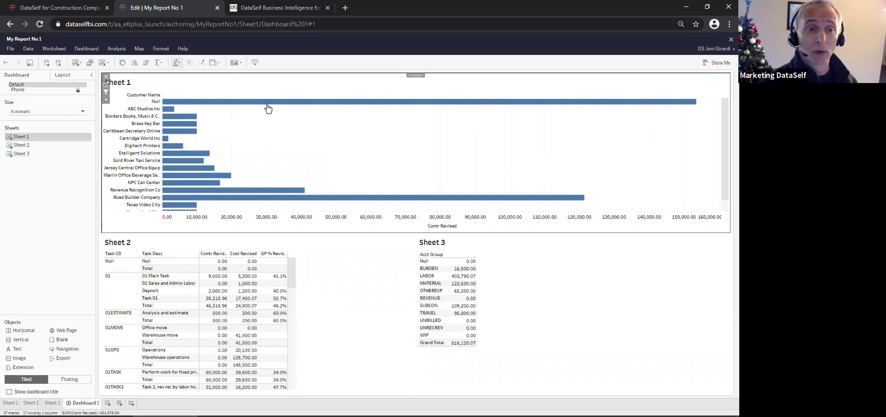
Step: Rename the dashboard as Construction 1 DB
{"action": "double_click", "coordinate": [85, 403]}
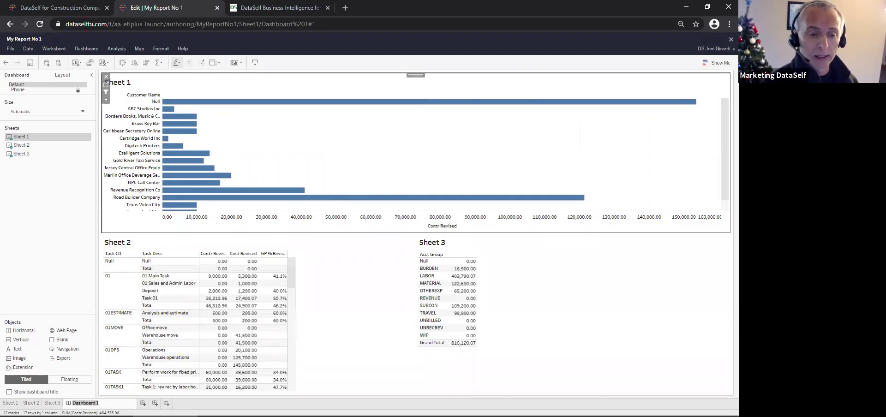
{"action": "type", "text": "Construction 1 D"}
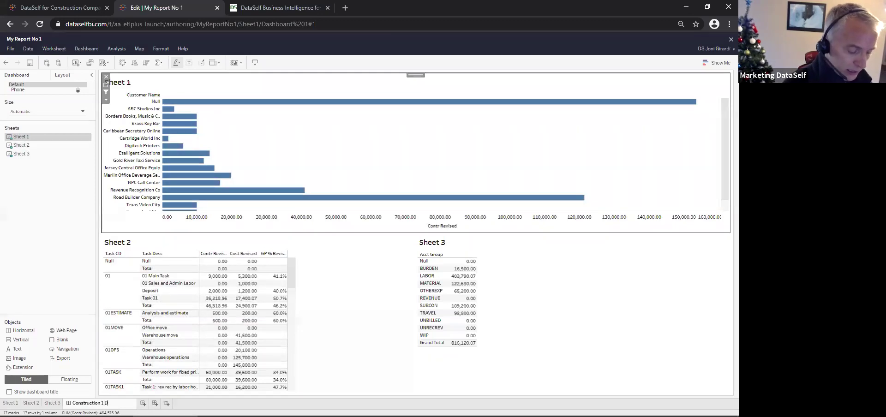
{"action": "type", "text": "B"}
{"action": "key", "text": "Return"}
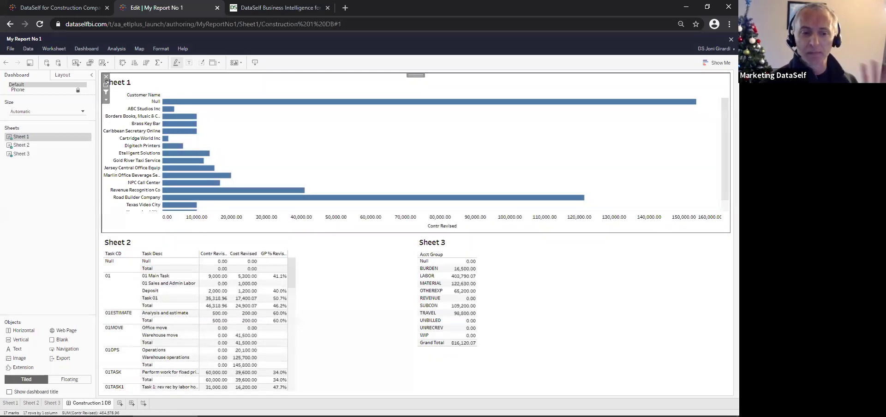
Step: Save the My Report No 1 workbook and close the editor
{"action": "left_click", "coordinate": [30, 63]}
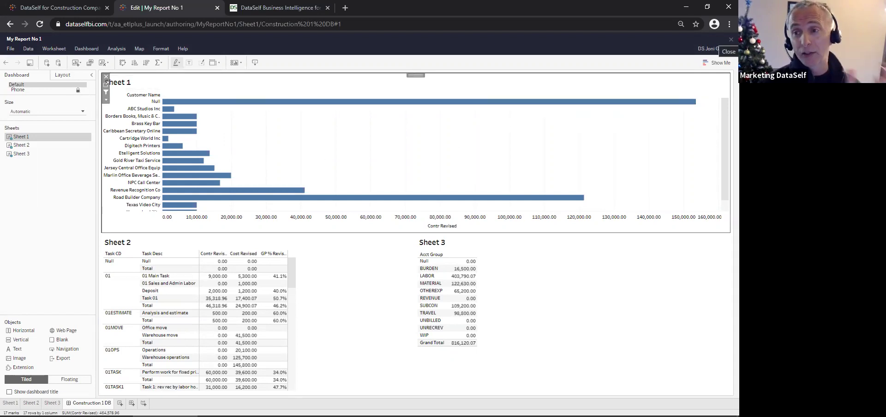
{"action": "left_click", "coordinate": [730, 39]}
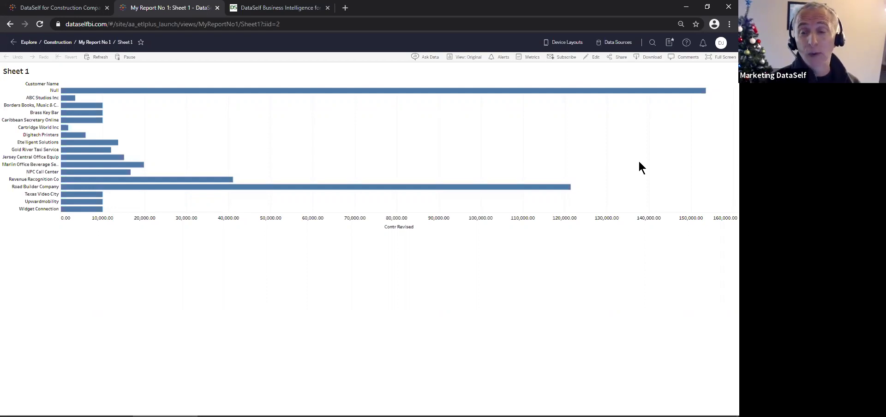
Step: Search the site's content for "dashboard", and replace the search term with "construction"
{"action": "left_click", "coordinate": [652, 42]}
{"action": "type", "text": "da"}
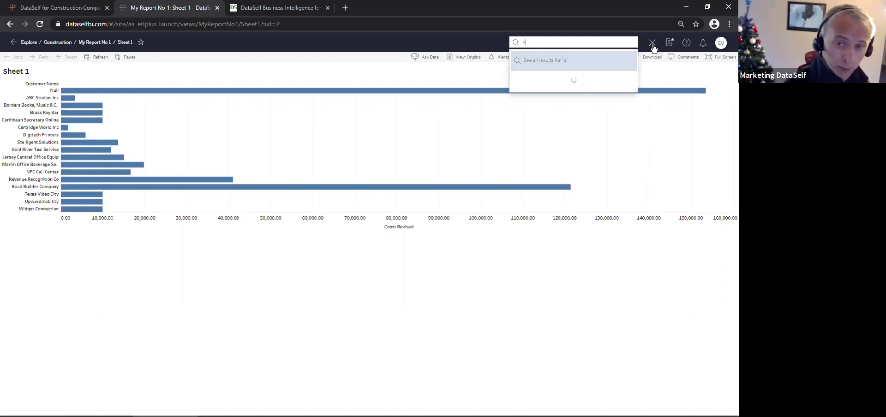
{"action": "type", "text": "shboard"}
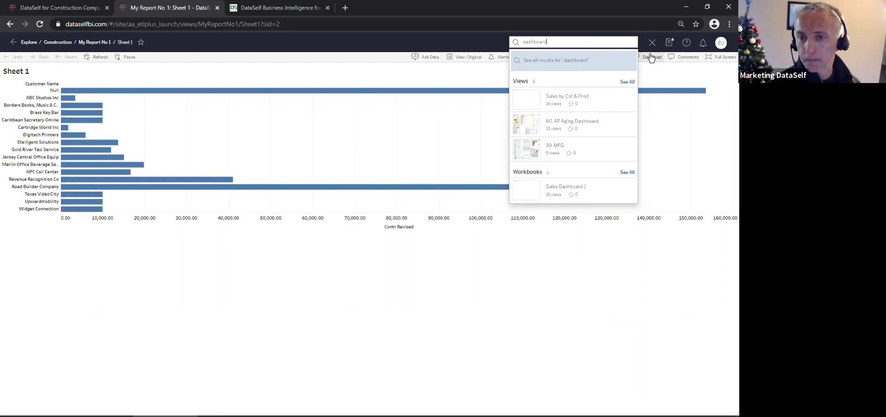
{"action": "key", "text": "ctrl+a"}
{"action": "type", "text": "construction"}
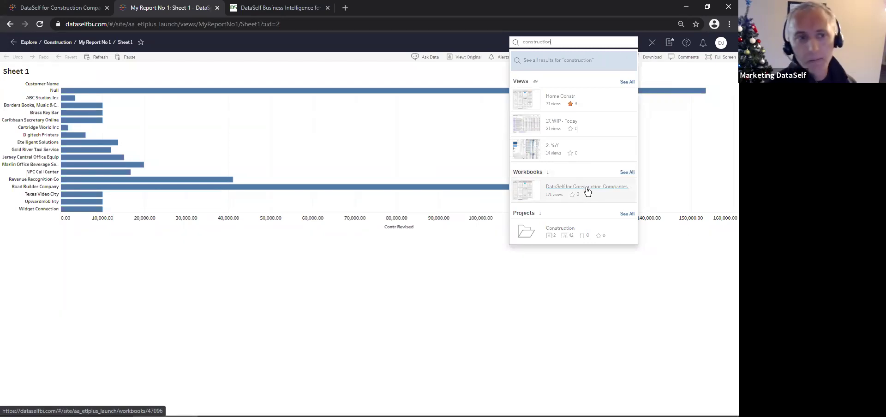
Step: Open Construction 1 DB from the My Report No 1 workbook and filter it by individual customers, ending with Revenue Recognition Co, and clear the selection
{"action": "left_click", "coordinate": [86, 44]}
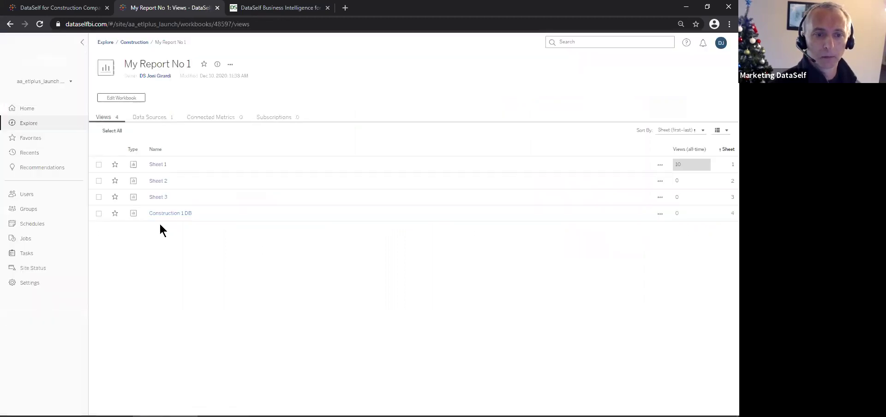
{"action": "left_click", "coordinate": [165, 213]}
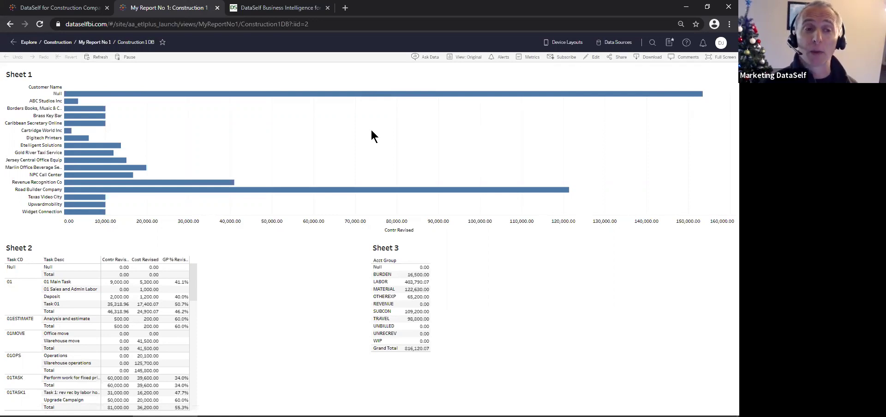
{"action": "left_click", "coordinate": [28, 111]}
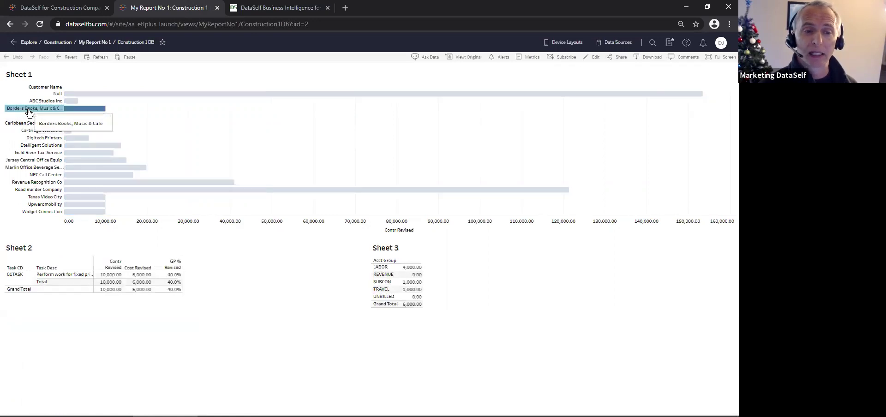
{"action": "left_click", "coordinate": [35, 146]}
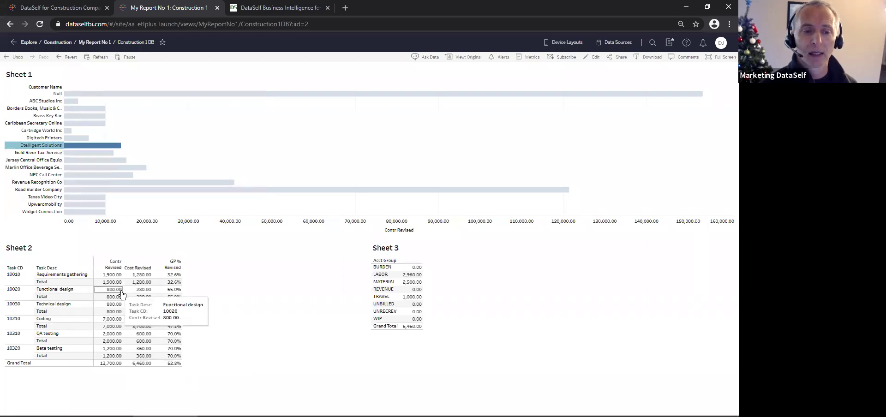
{"action": "left_click", "coordinate": [48, 175]}
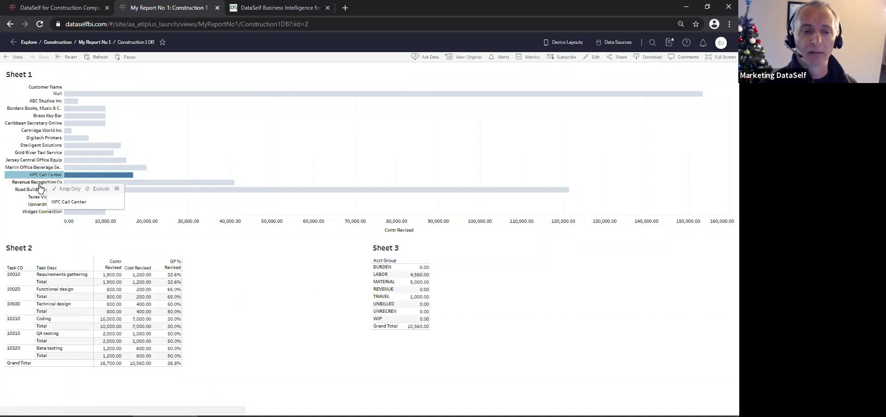
{"action": "left_click", "coordinate": [41, 181]}
{"action": "left_click", "coordinate": [158, 181]}
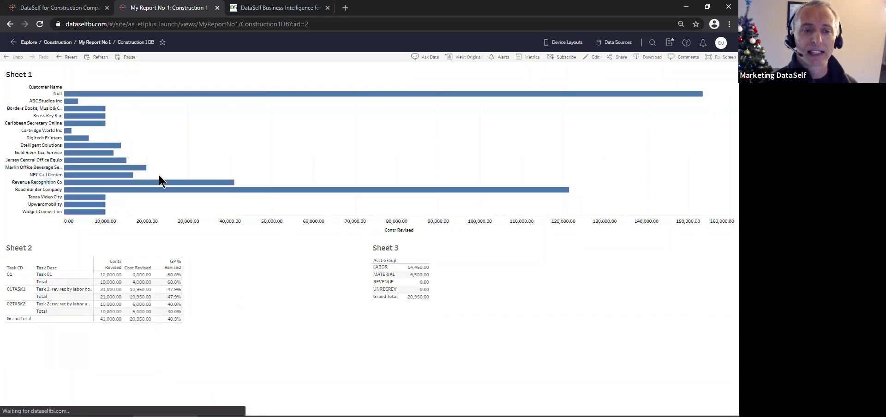
Step: Filter the dashboard by groups of adjacent bars, and by Road Builder Company, Jersey Central Office Equip and Gold River Taxi Service together, and clear the selection
{"action": "left_click_drag", "start_coordinate": [147, 176], "coordinate": [77, 135]}
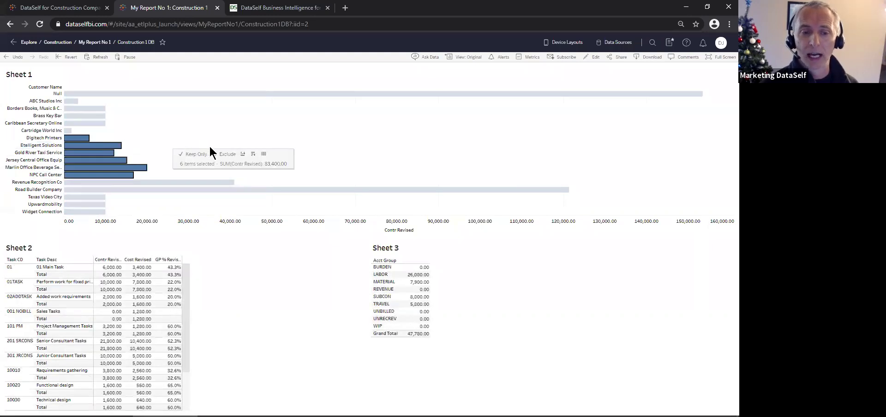
{"action": "left_click_drag", "start_coordinate": [138, 144], "coordinate": [66, 113]}
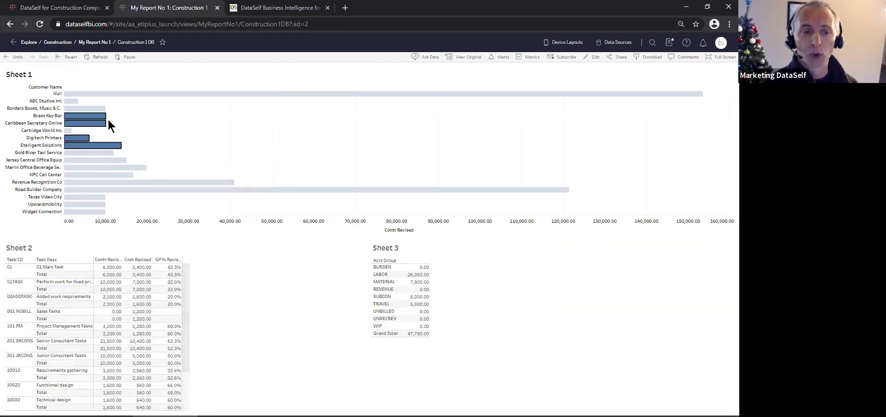
{"action": "left_click", "coordinate": [49, 190]}
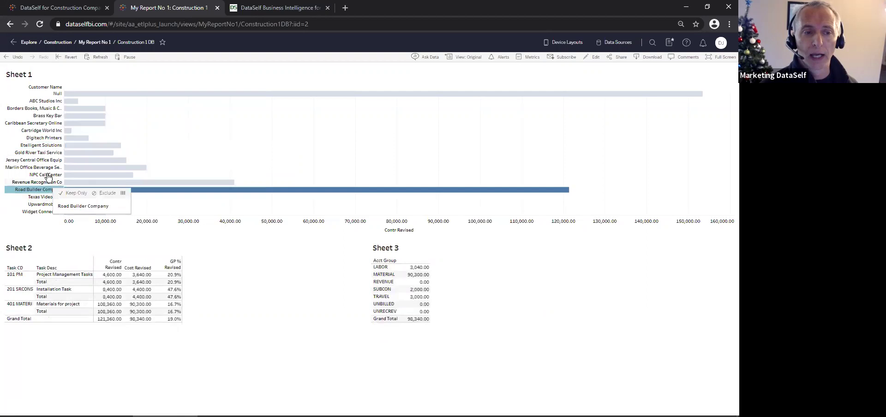
{"action": "left_click", "coordinate": [46, 160], "text": "ctrl"}
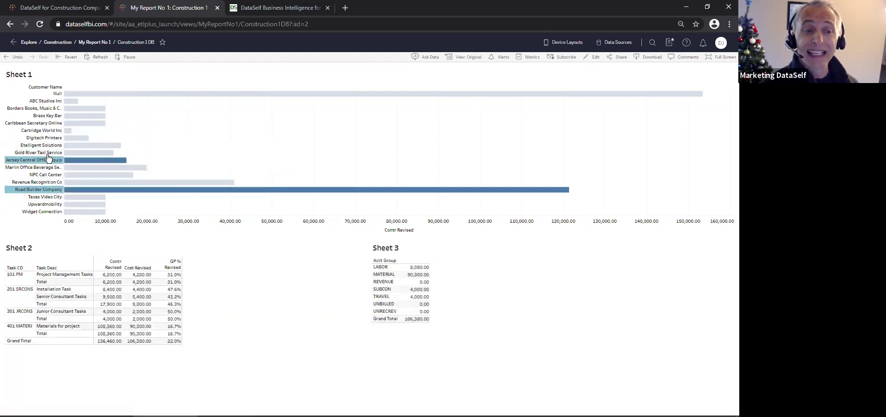
{"action": "left_click", "coordinate": [46, 153], "text": "ctrl"}
{"action": "left_click", "coordinate": [280, 141]}
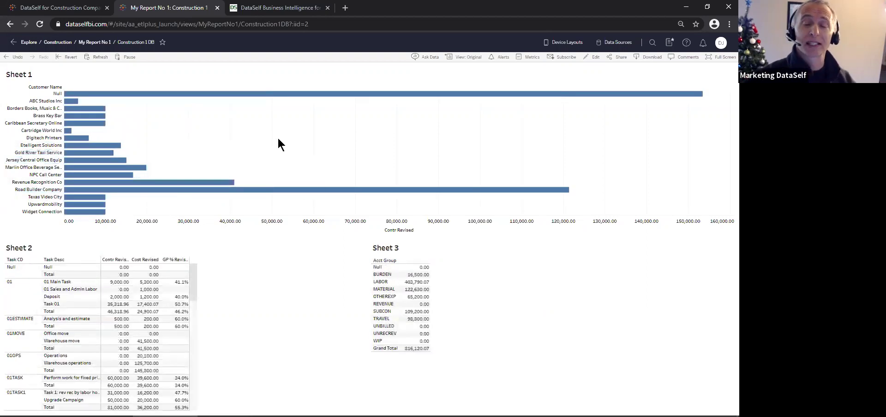
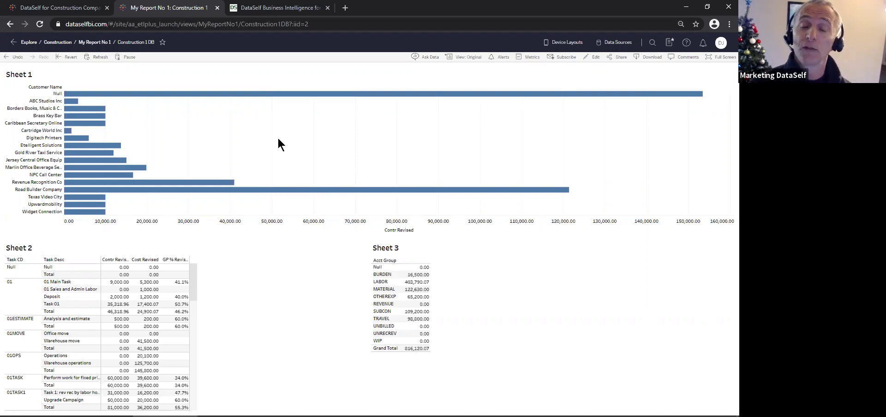
Step: Start a subscription to the Construction 1 DB view for yourself and add two colleagues as subscribers
{"action": "left_click", "coordinate": [560, 57]}
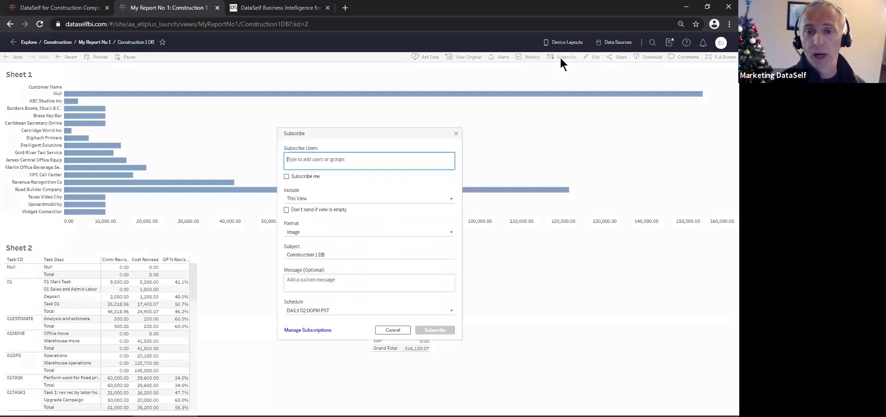
{"action": "left_click", "coordinate": [286, 177]}
{"action": "left_click", "coordinate": [350, 165]}
{"action": "type", "text": "tay"}
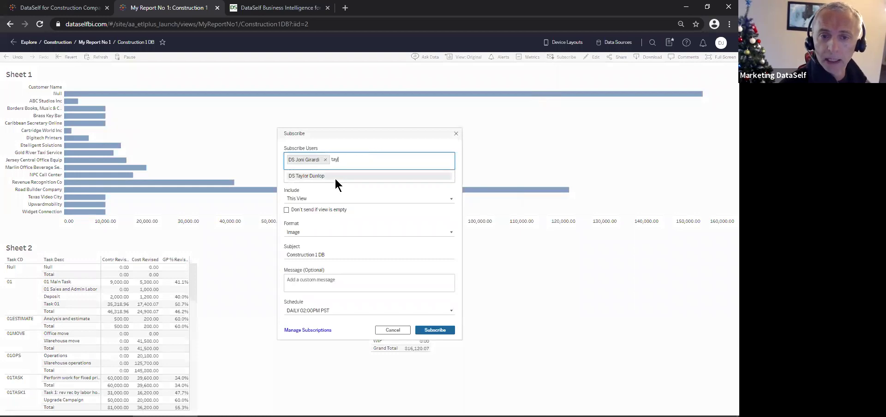
{"action": "left_click", "coordinate": [336, 178]}
{"action": "type", "text": "cla"}
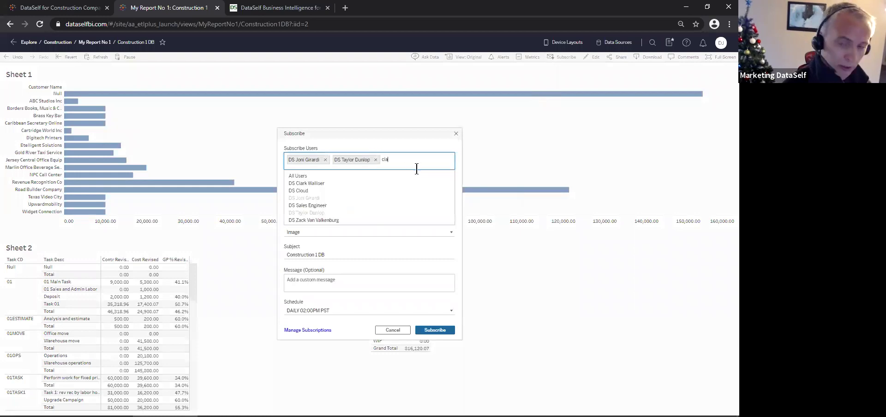
{"action": "left_click", "coordinate": [337, 176]}
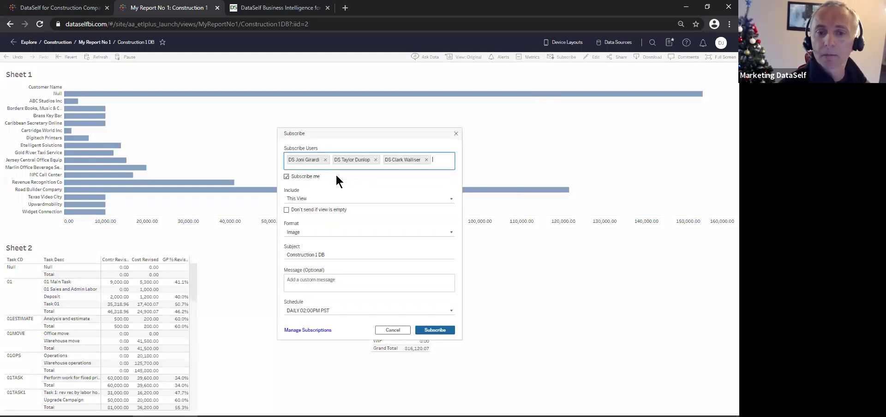
Step: Set the subscription to include This View and use the PDF format
{"action": "left_click", "coordinate": [320, 197]}
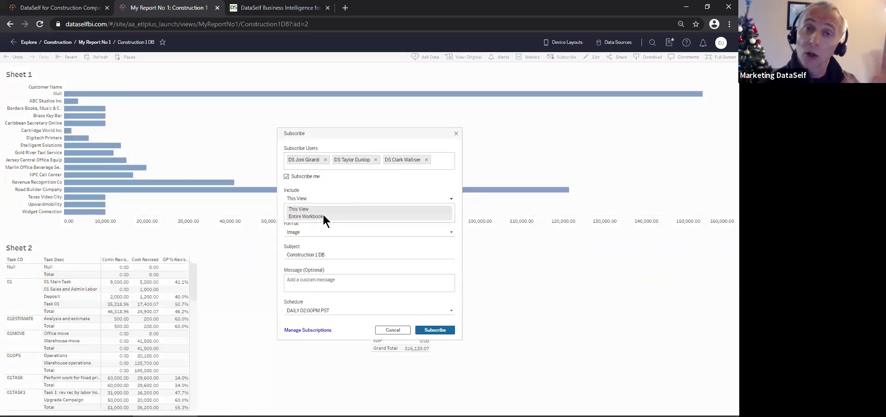
{"action": "left_click", "coordinate": [320, 208]}
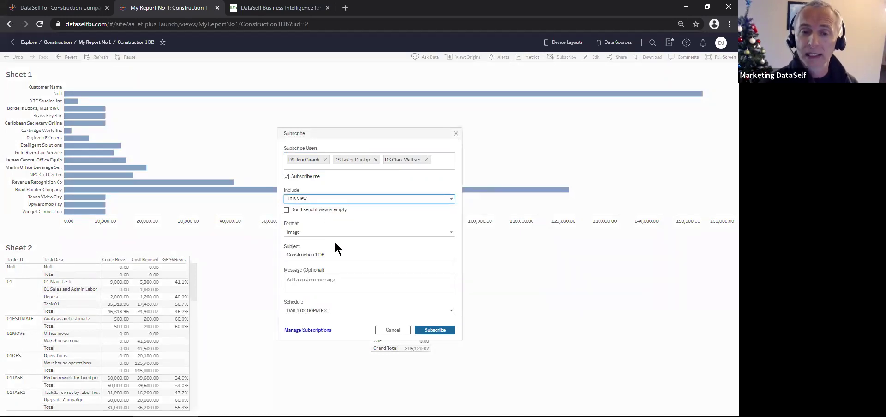
{"action": "left_click", "coordinate": [306, 233]}
{"action": "left_click", "coordinate": [309, 248]}
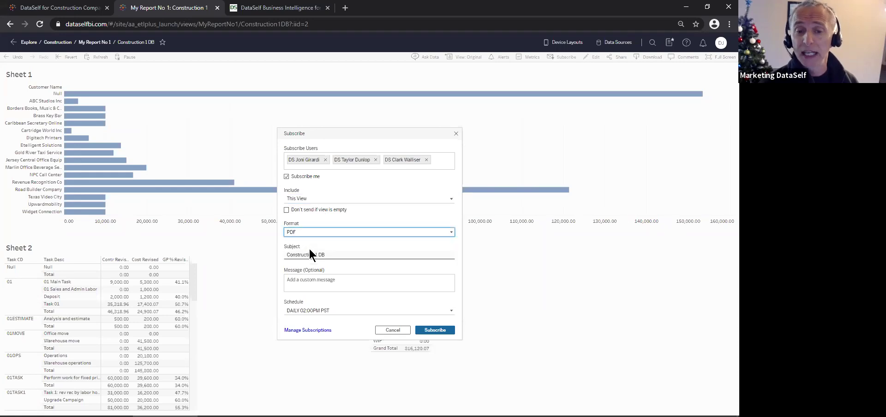
Step: Set the subscription schedule to "Monthly: Last Day" and close the dialog without subscribing
{"action": "left_click", "coordinate": [333, 310]}
{"action": "scroll", "coordinate": [340, 348], "scroll_direction": "down", "scroll_amount": 5}
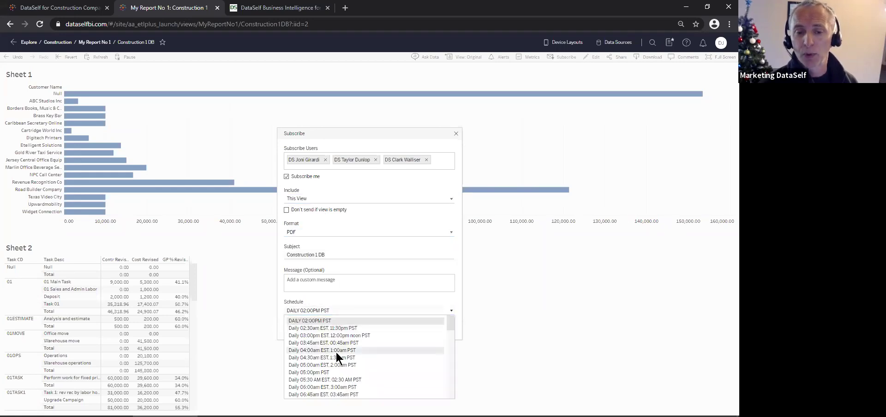
{"action": "scroll", "coordinate": [336, 351], "scroll_direction": "down", "scroll_amount": 3}
{"action": "scroll", "coordinate": [328, 352], "scroll_direction": "up", "scroll_amount": 3}
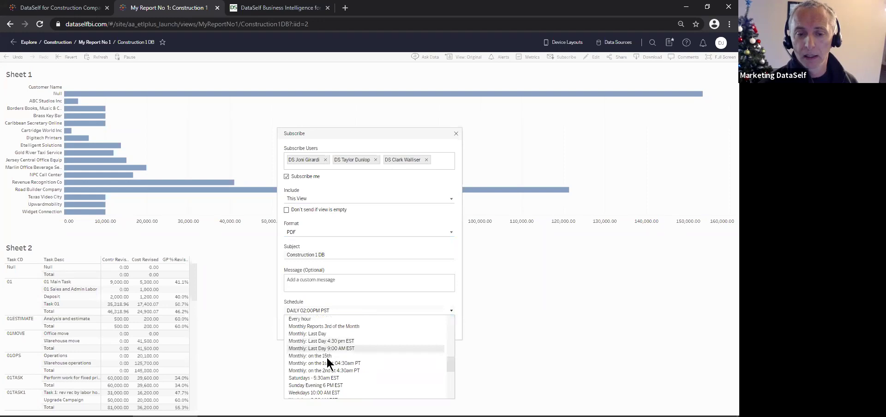
{"action": "left_click", "coordinate": [320, 333]}
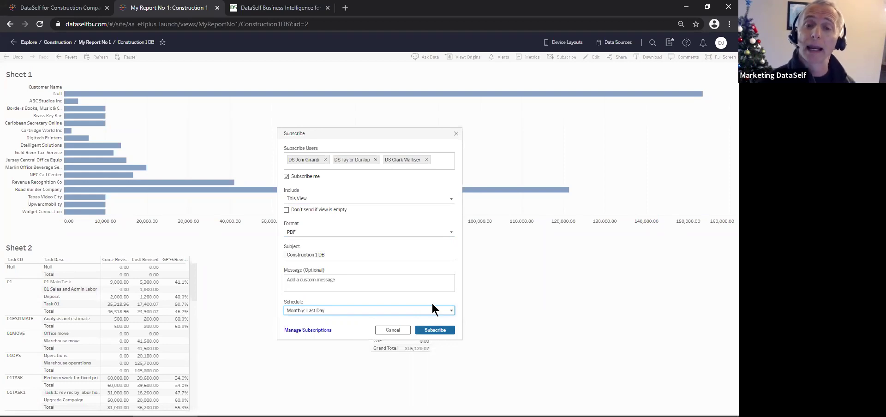
{"action": "left_click", "coordinate": [456, 134]}
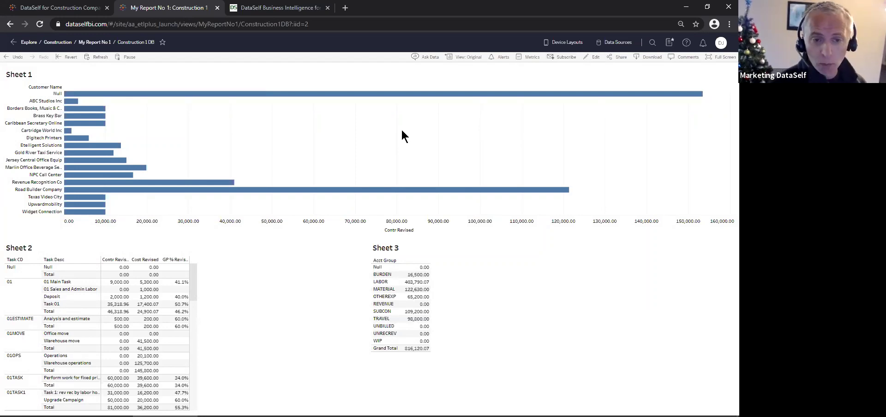
Step: Switch to the PowerPoint presentation "20201210a DataSelf for Construction.pptx" on the Demo slide
{"action": "key", "text": "alt+Tab"}
{"action": "key", "text": "alt+Tab"}
{"action": "key", "text": "alt+Tab"}
{"action": "key", "text": "alt+Tab"}
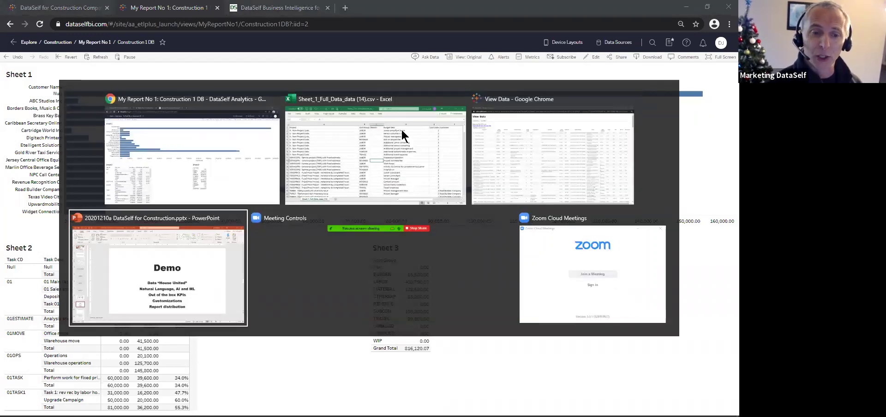
{"action": "key", "text": "alt+Tab"}
{"action": "key", "text": "alt+Tab"}
{"action": "key", "text": "alt+Tab"}
{"action": "key", "text": "alt+Tab"}
{"action": "key", "text": "alt+Tab"}
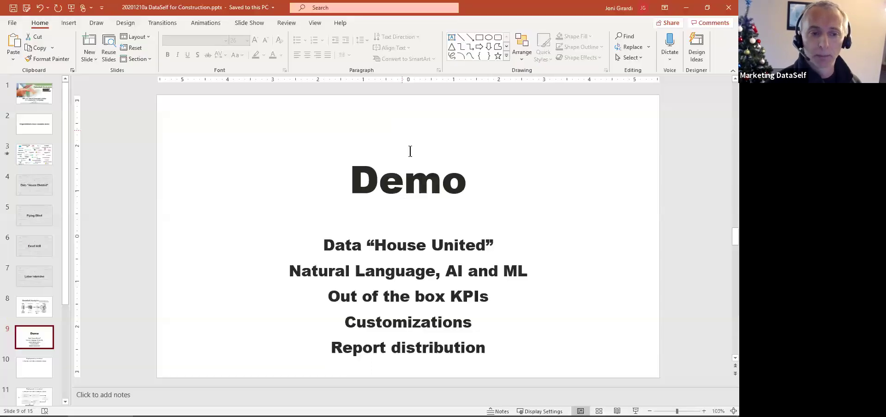
{"action": "mouse_move", "coordinate": [646, 416]}
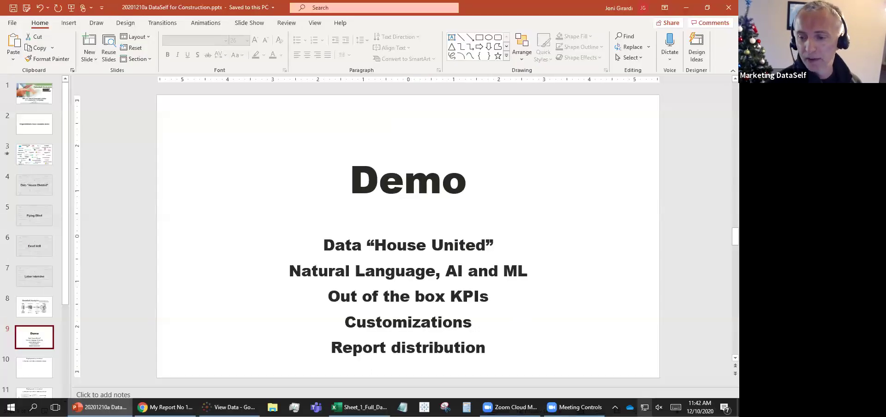